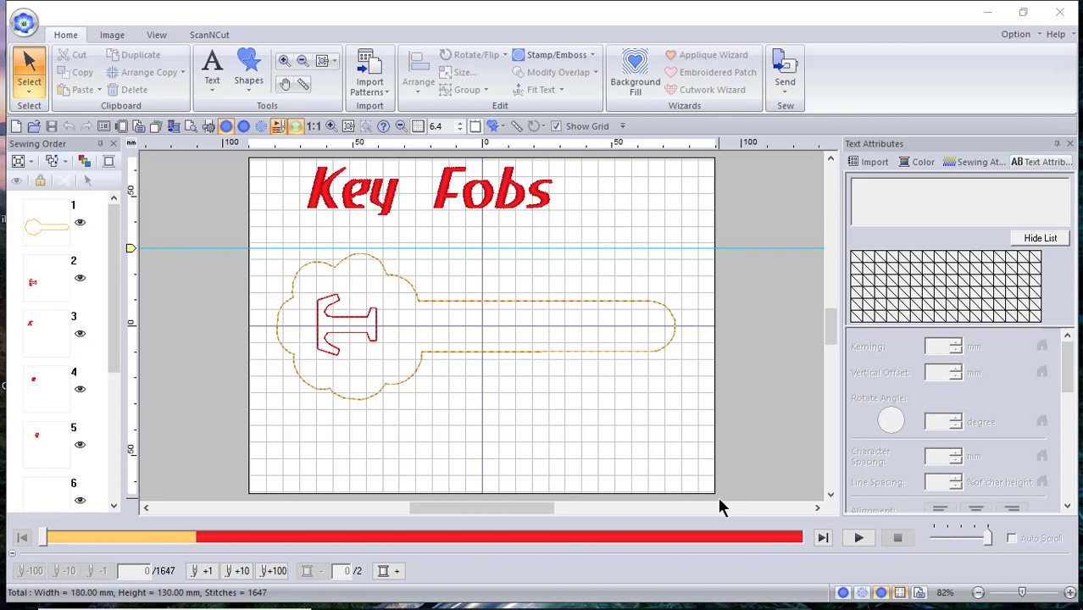
Step: Start a new blank design and choose the five-petal flower shape for drawing
left_click(23, 24)
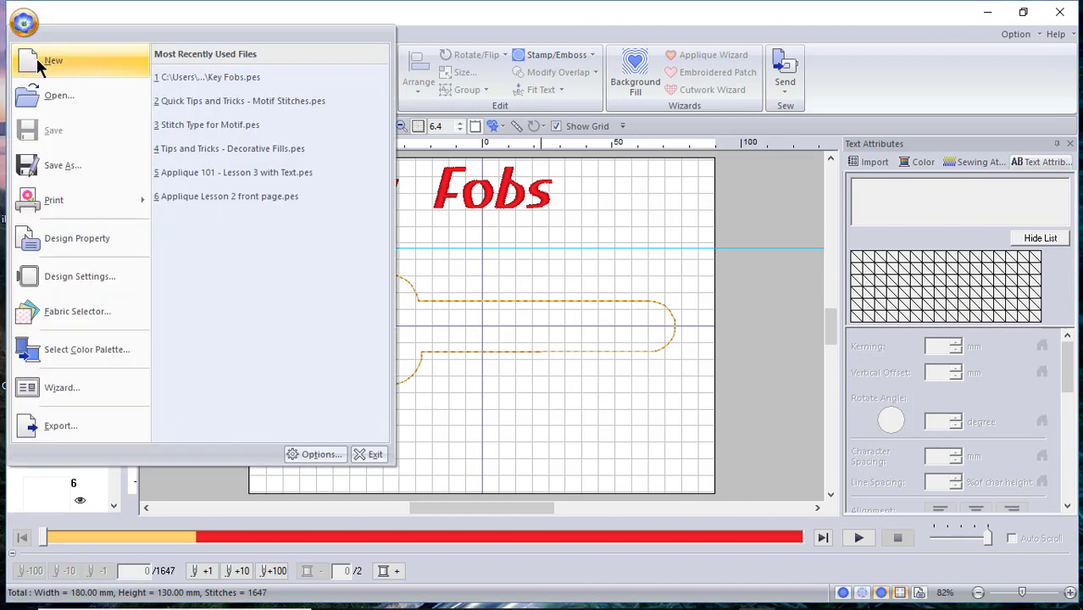
key("Escape")
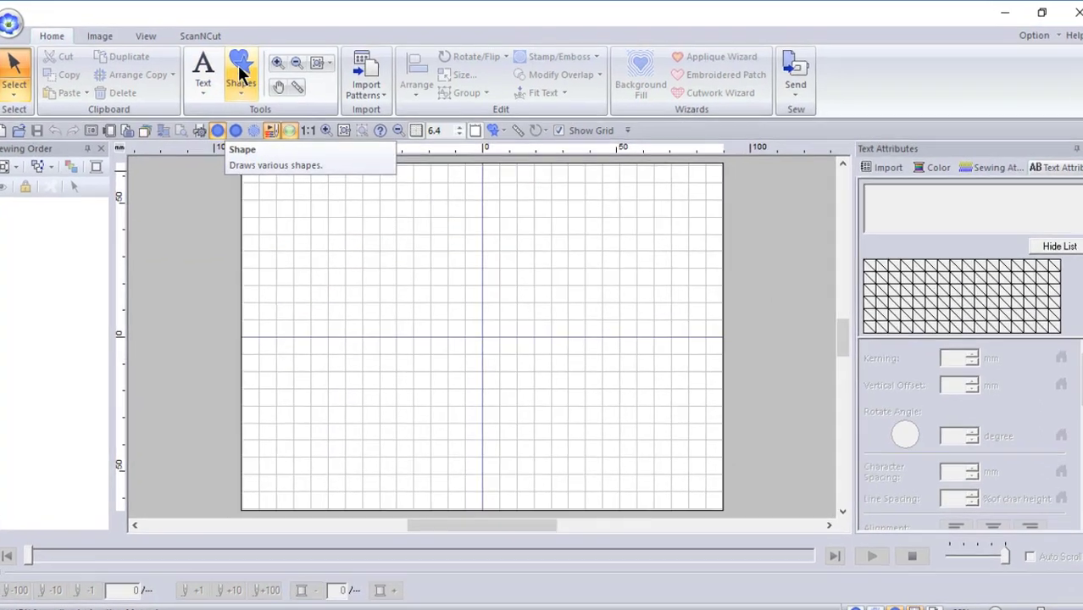
left_click(249, 71)
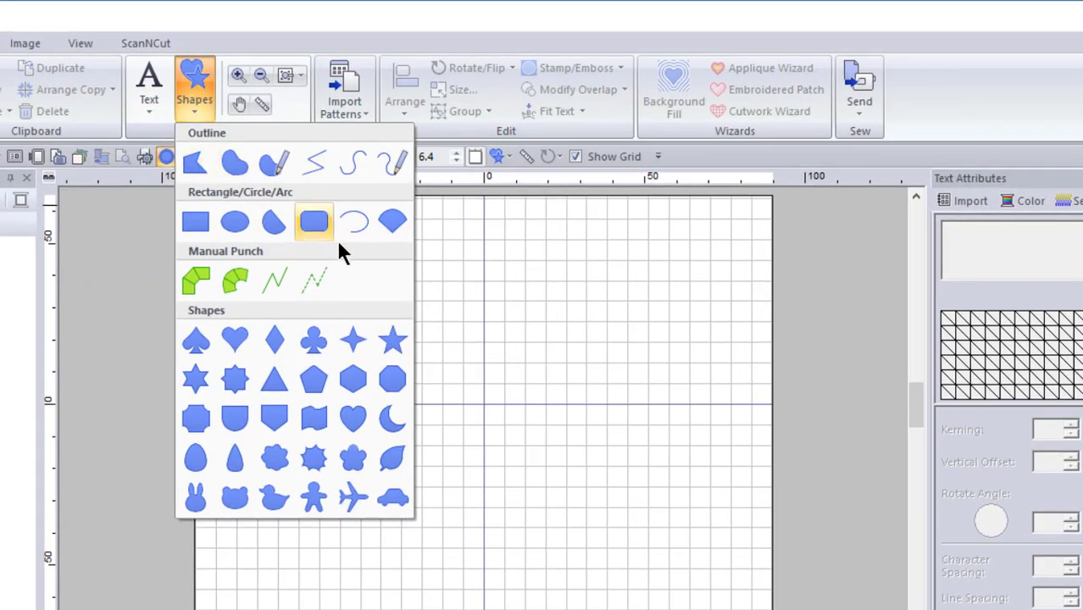
left_click(351, 459)
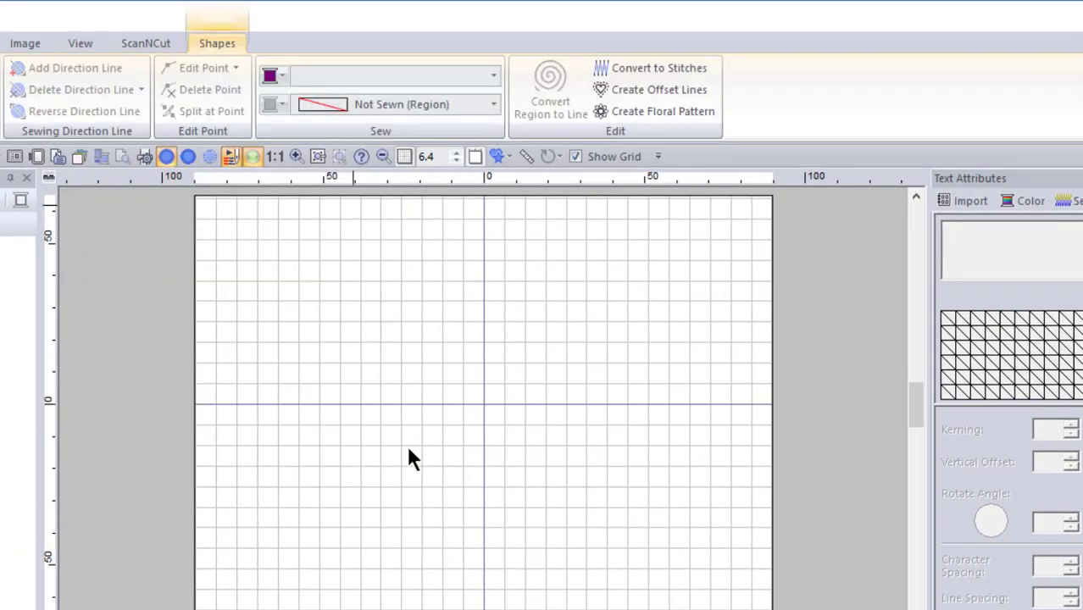
Step: Switch the rulers to inches and add horizontal guidelines 1 inch above and 1 inch below the page centre
left_click(49, 178)
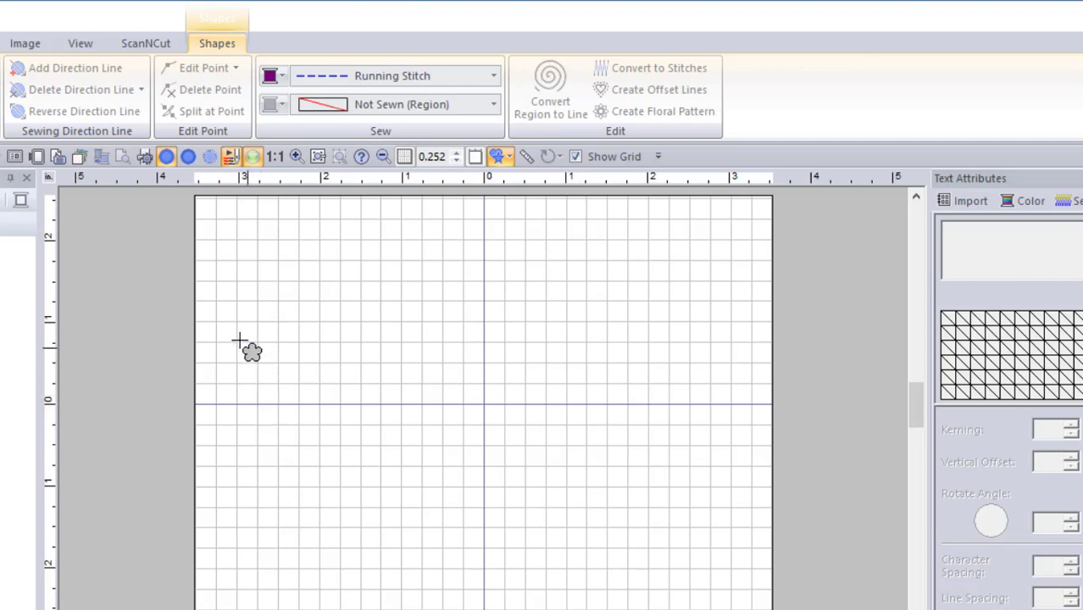
left_click(49, 319)
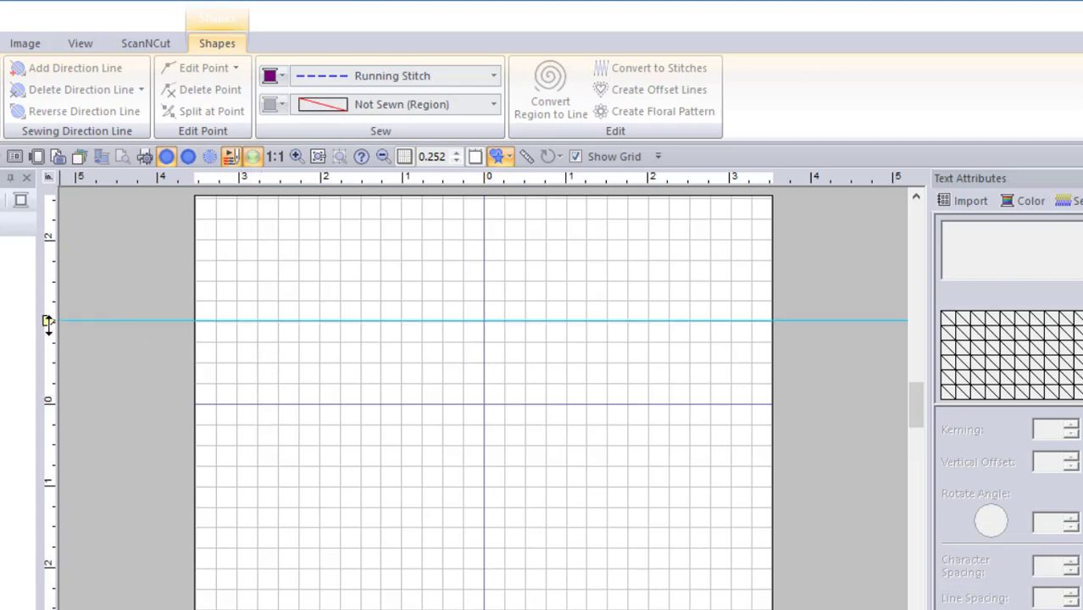
left_click(49, 485)
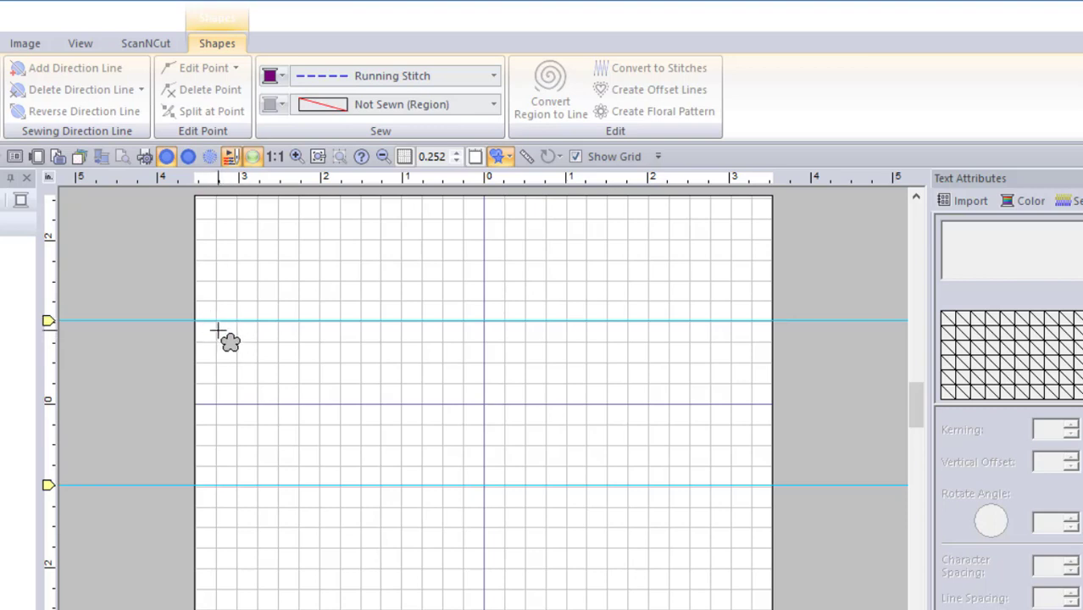
Step: Draw a flower about 2.2 inches wide on the left part of the page and move it up between the two guidelines
left_click_drag(217, 333, 386, 482)
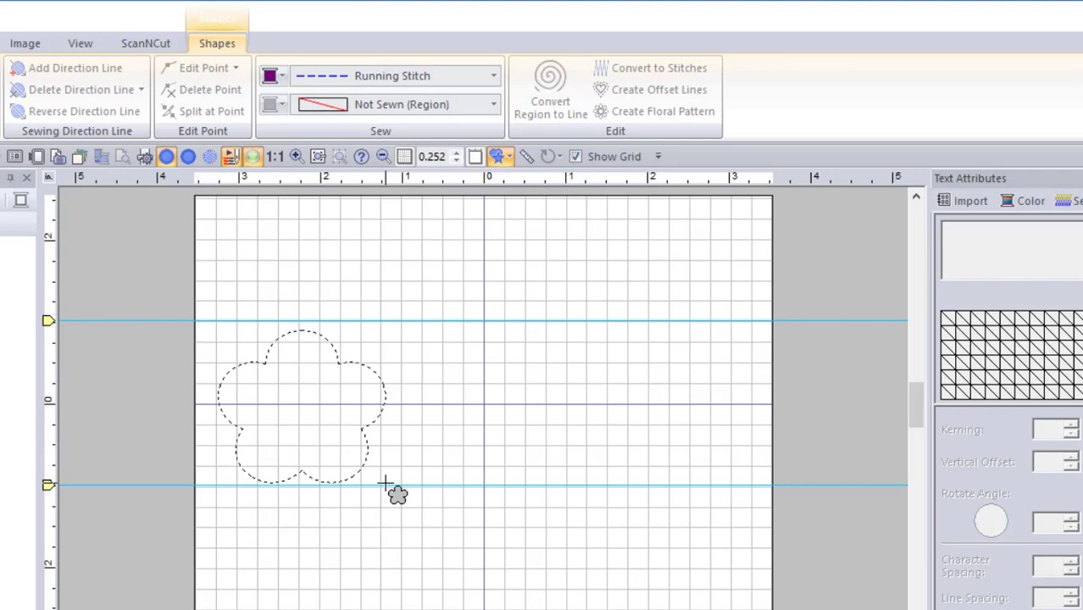
left_click_drag(385, 483, 396, 489)
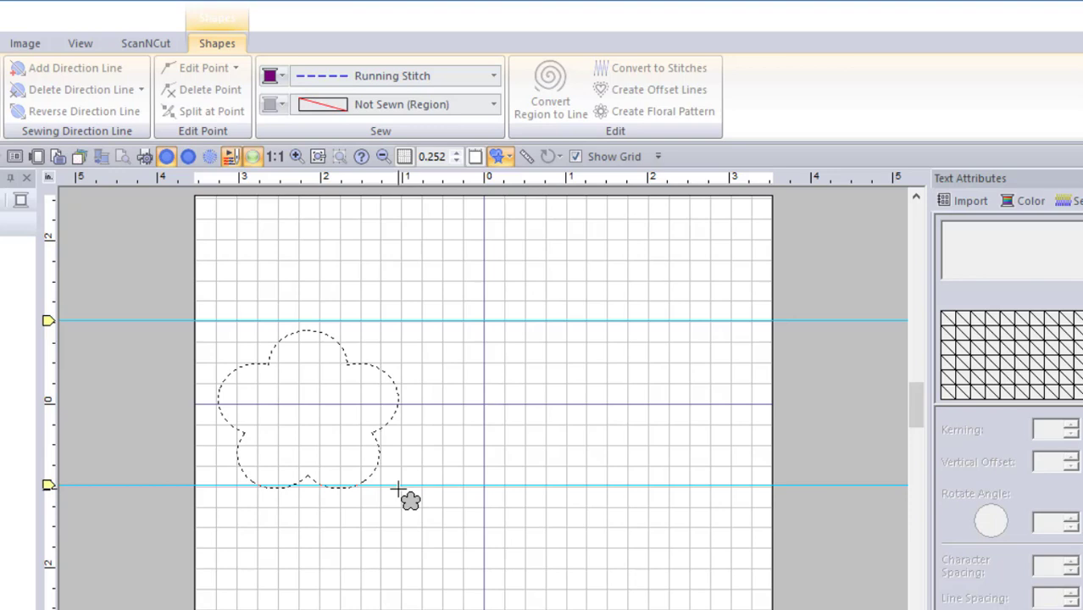
left_click_drag(398, 489, 397, 490)
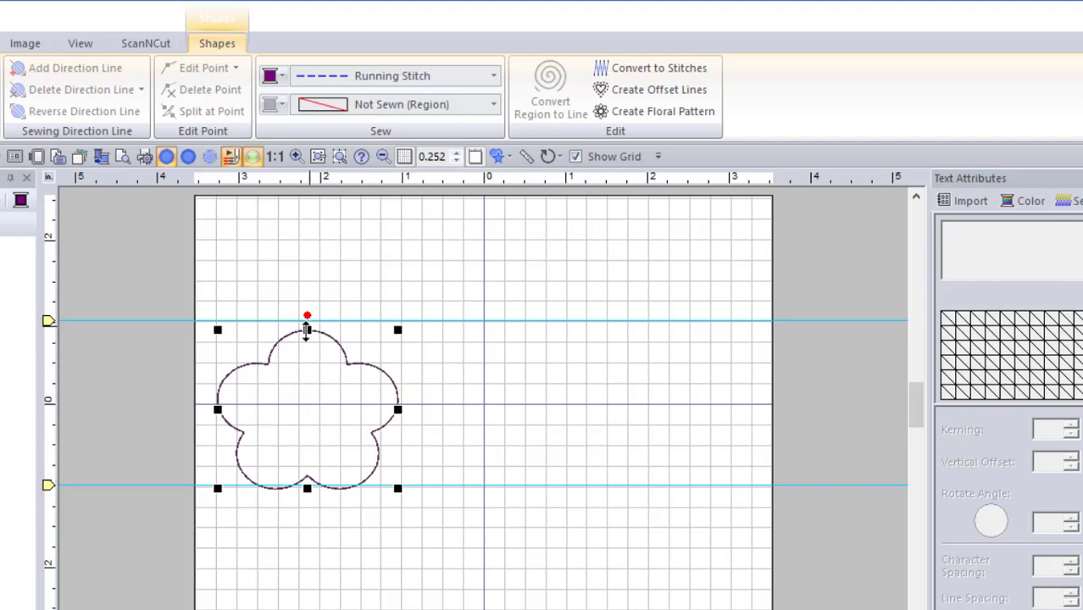
left_click_drag(313, 331, 312, 321)
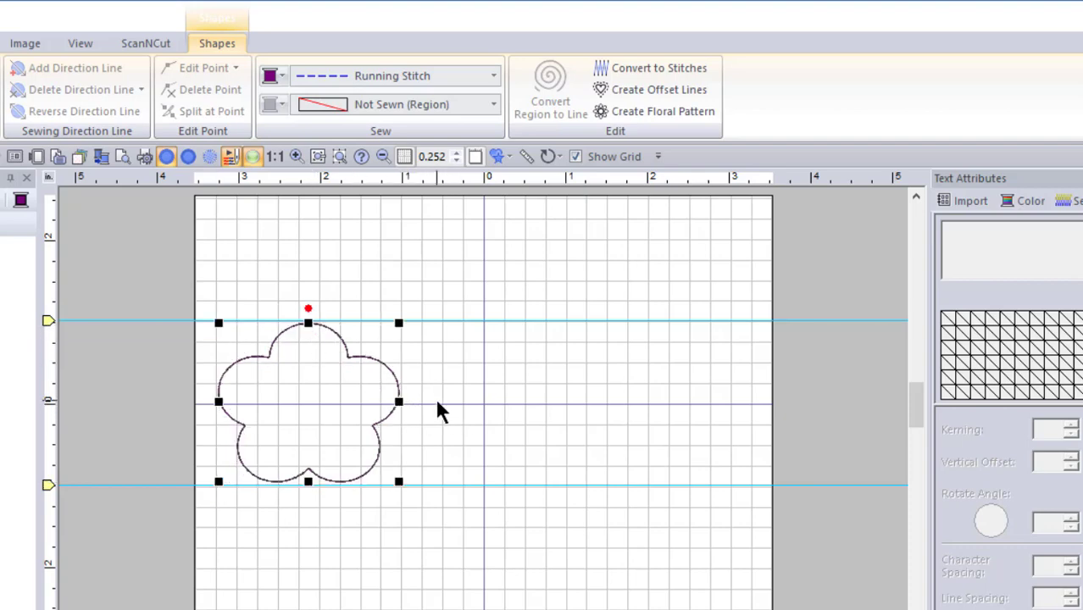
Step: Rotate the flower slightly clockwise, try a much larger rotation as well and undo that second one
left_click_drag(306, 305, 322, 316)
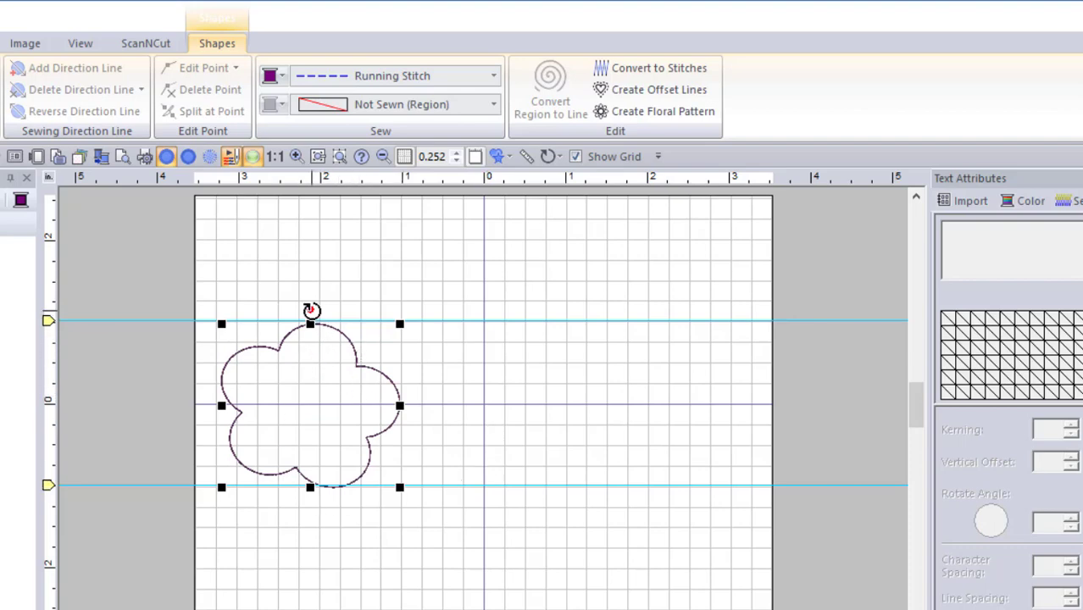
left_click_drag(312, 311, 440, 459)
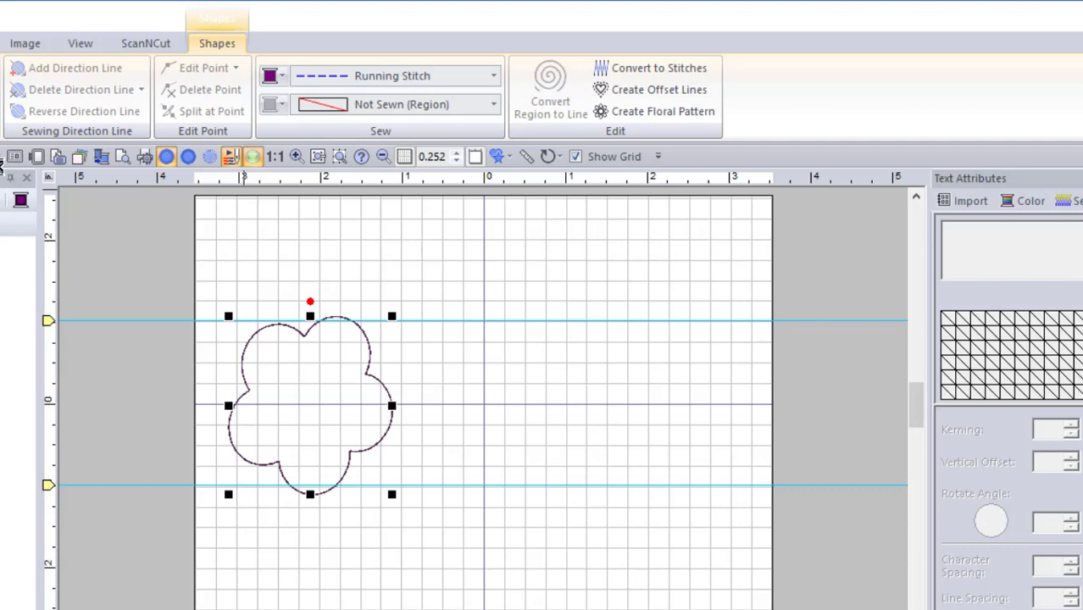
Step: Draw a red running-stitch rounded rectangle about 4.4 by 0.5 inches along the centre line, overlapping the flower's right petal
left_click(0, 43)
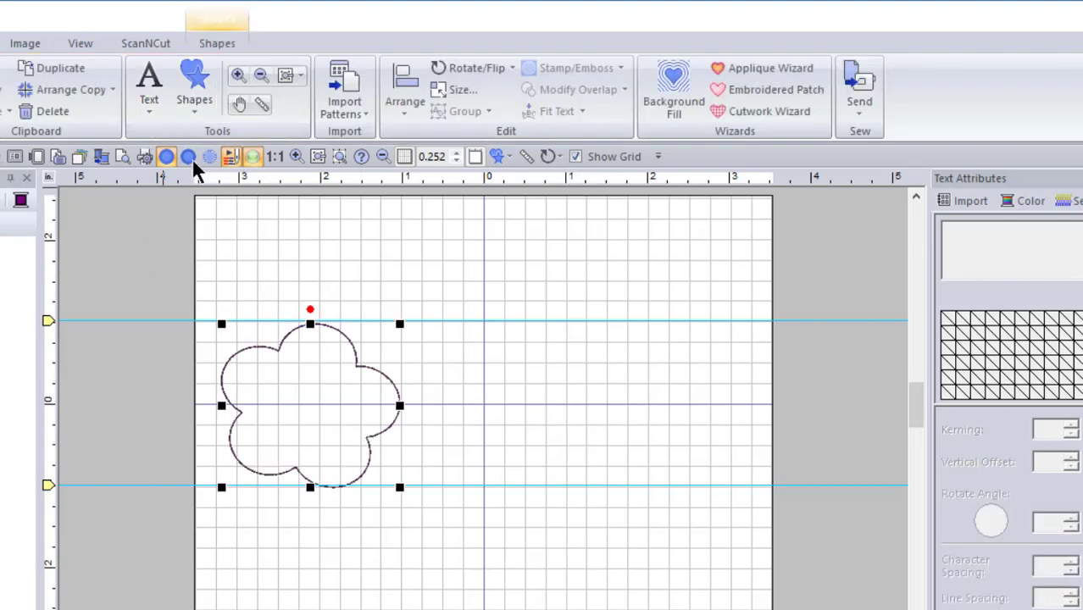
left_click(194, 89)
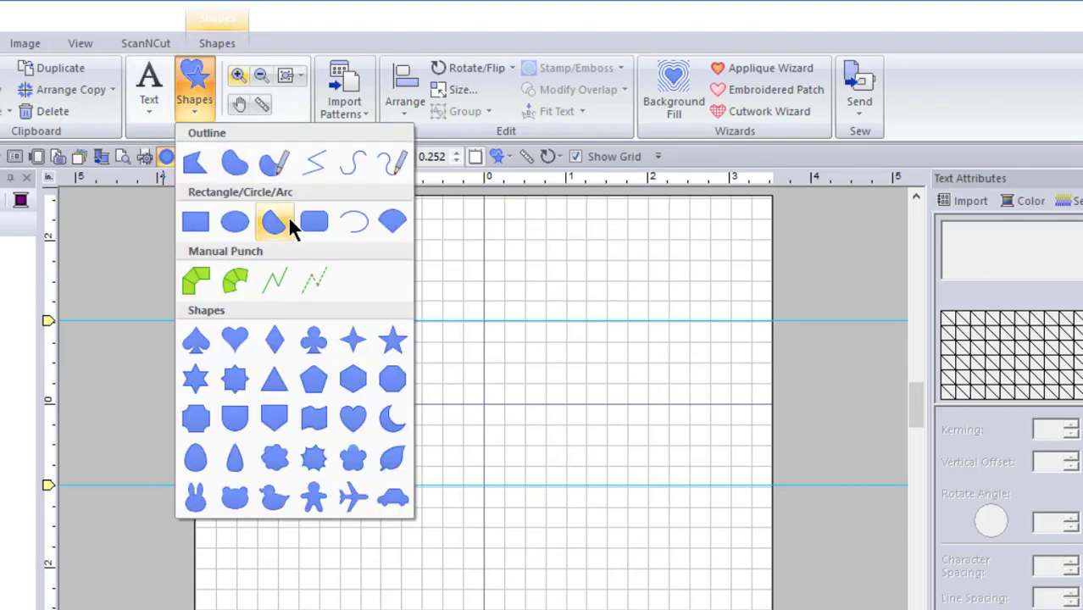
left_click(319, 221)
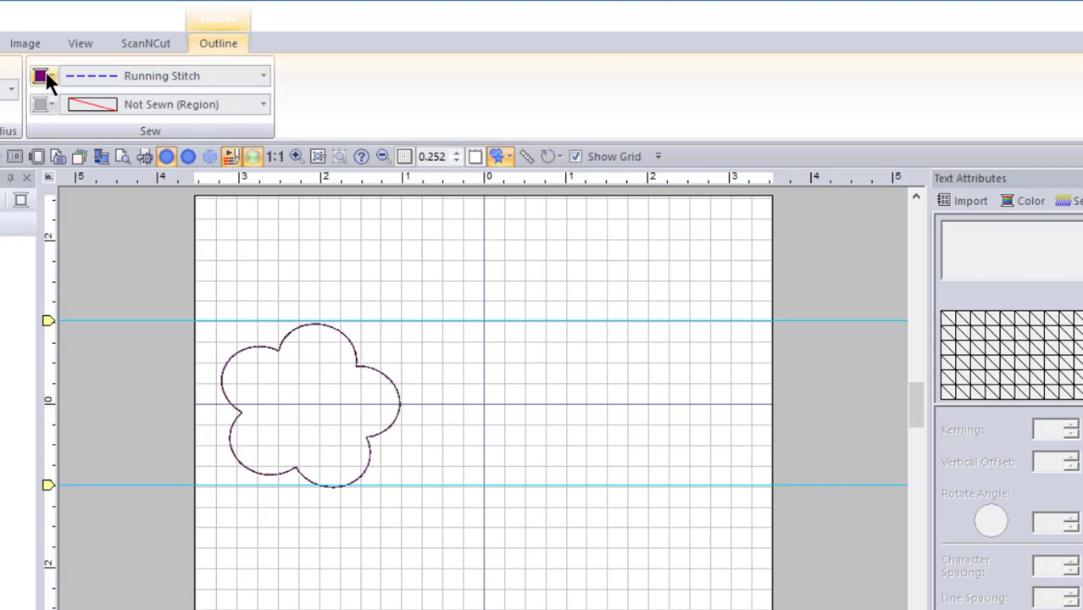
left_click(47, 73)
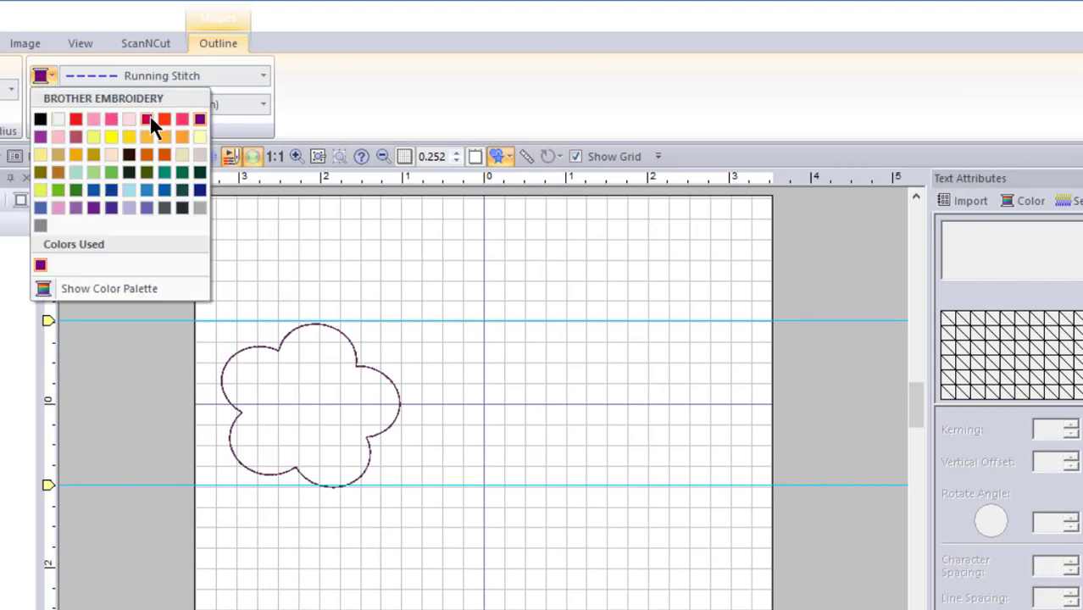
left_click(75, 117)
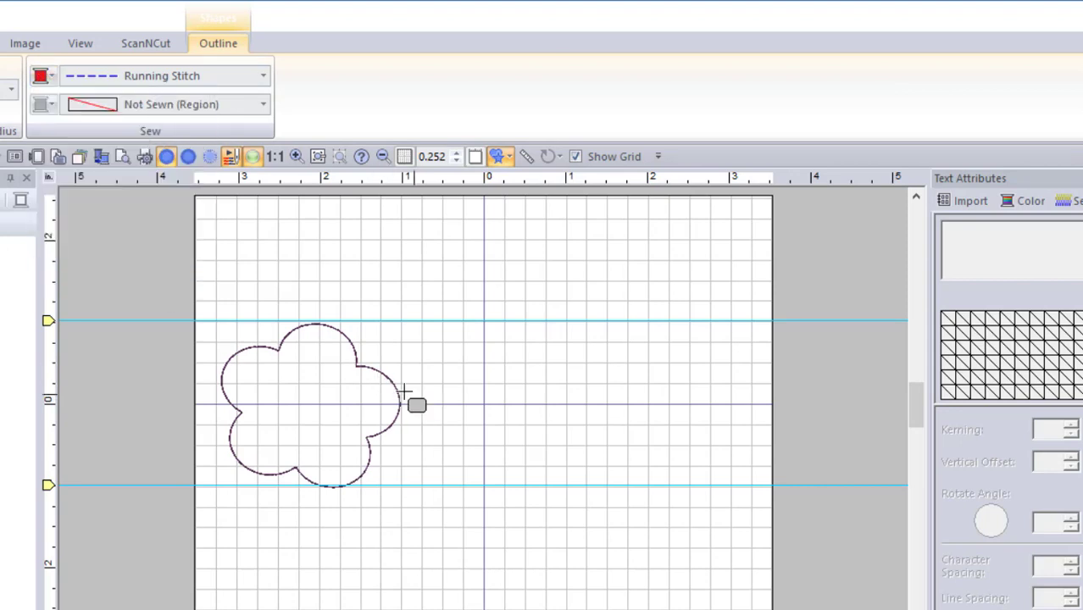
left_click_drag(376, 386, 736, 424)
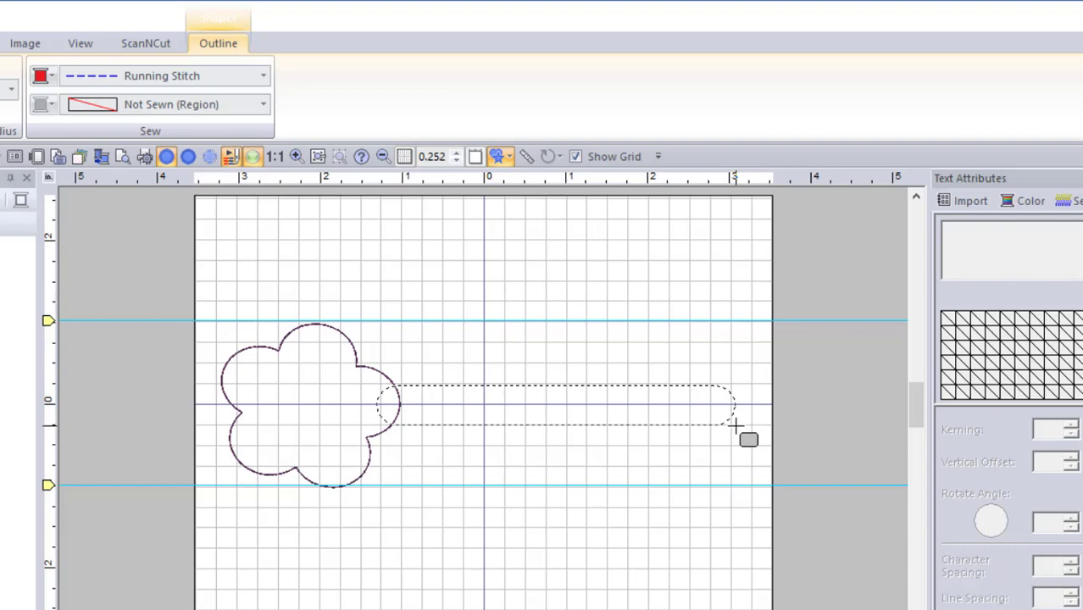
left_click_drag(735, 424, 739, 428)
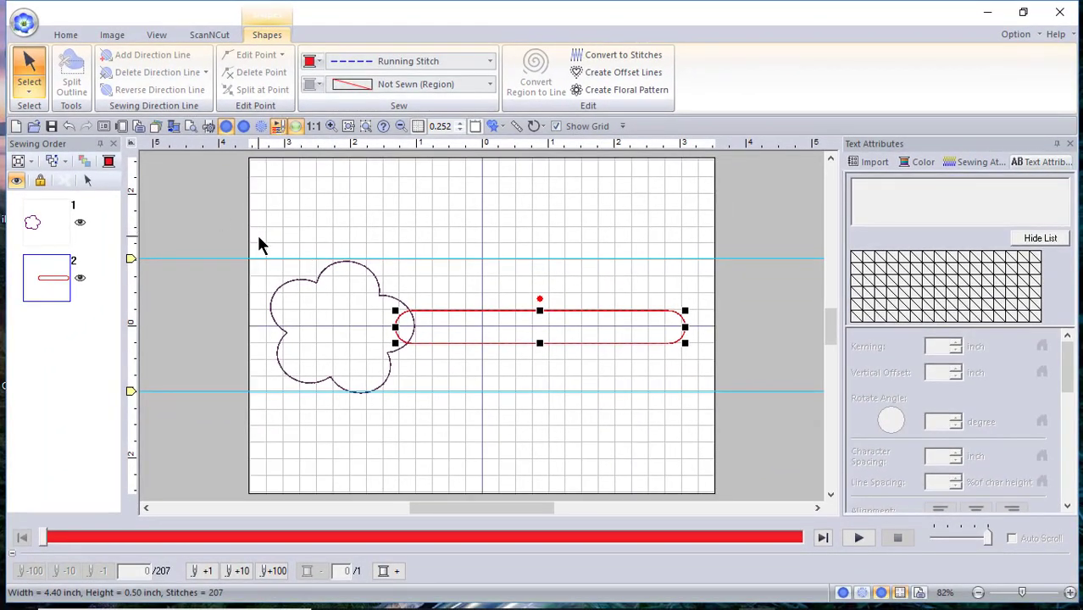
Step: Select the flower and the rounded rectangle together
left_click_drag(260, 238, 263, 238)
double_click(31, 75)
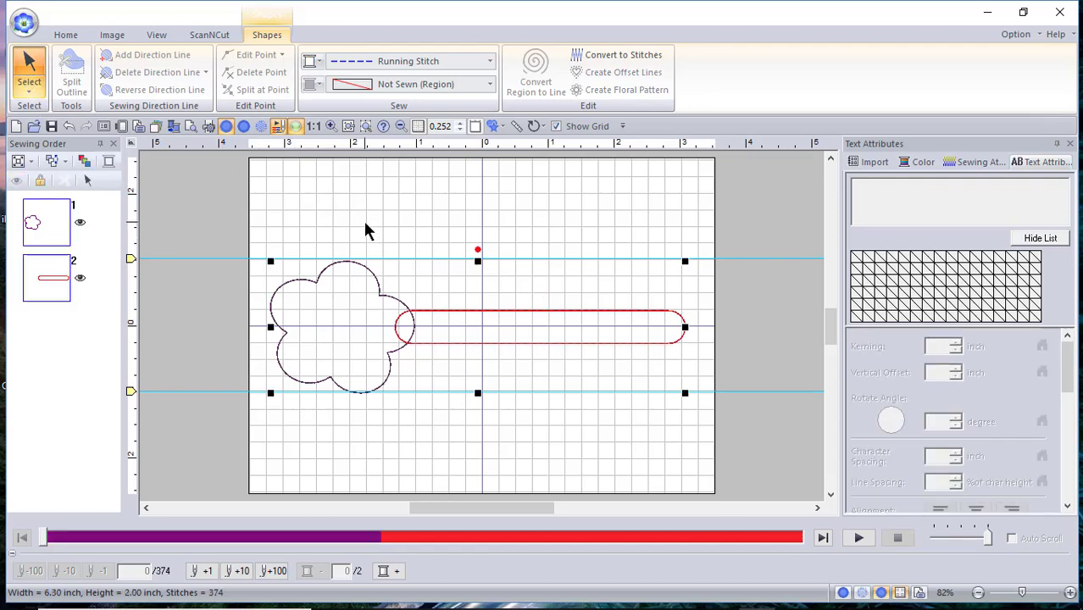
left_click(30, 90)
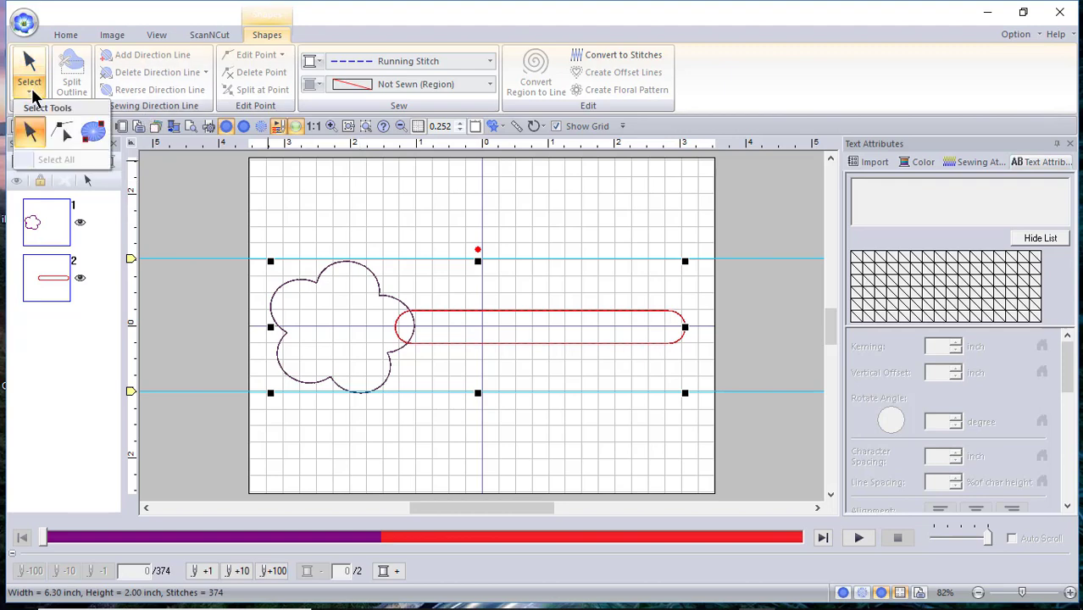
left_click(31, 133)
left_click(217, 211)
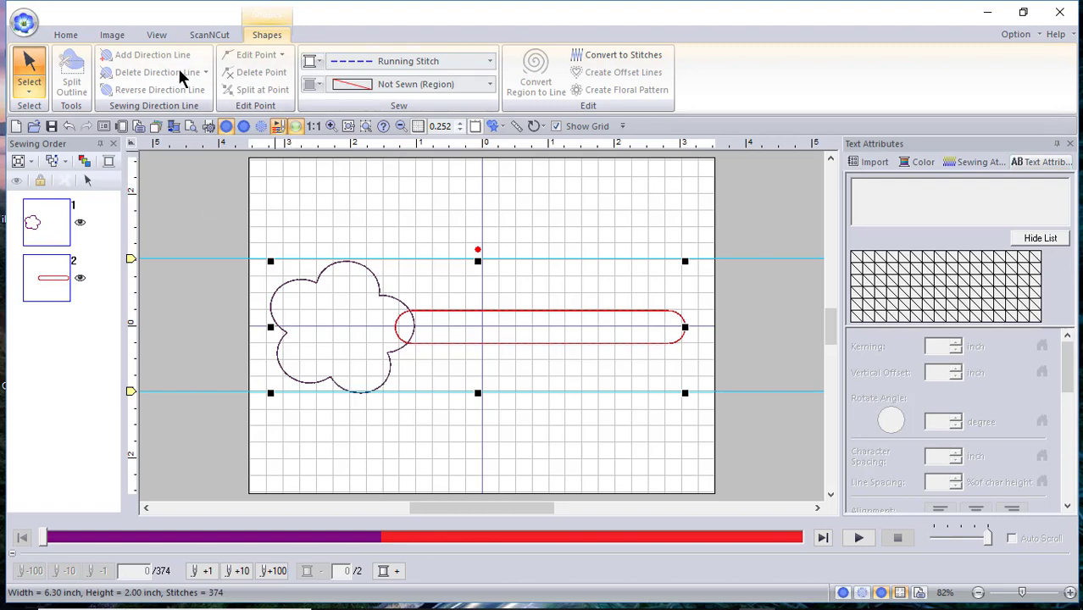
Step: Run the Applique Wizard on the two selected shapes with the output pattern set to Add
left_click(63, 37)
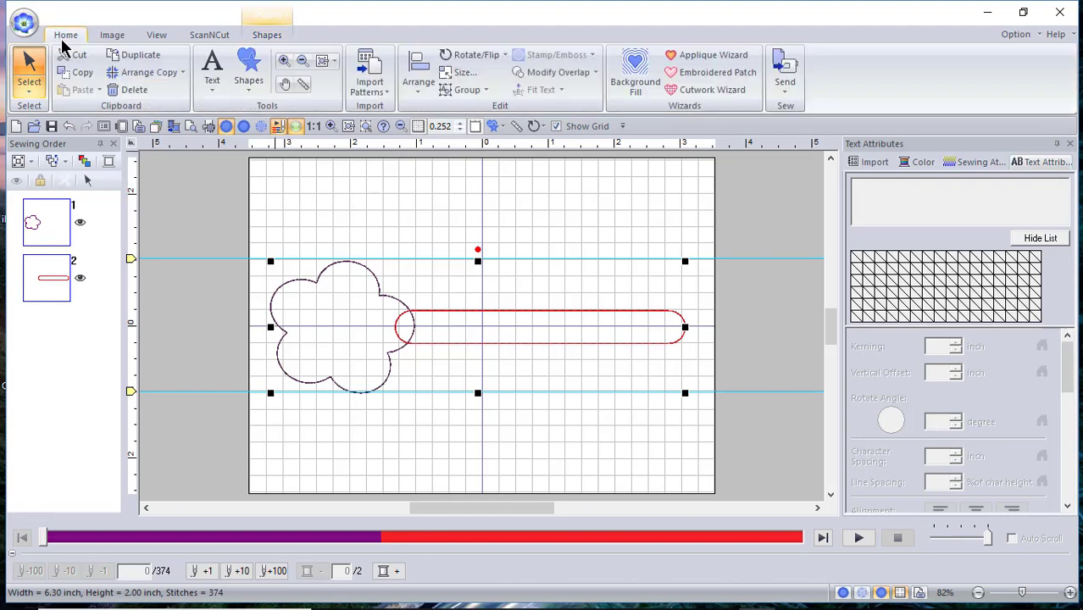
left_click(707, 63)
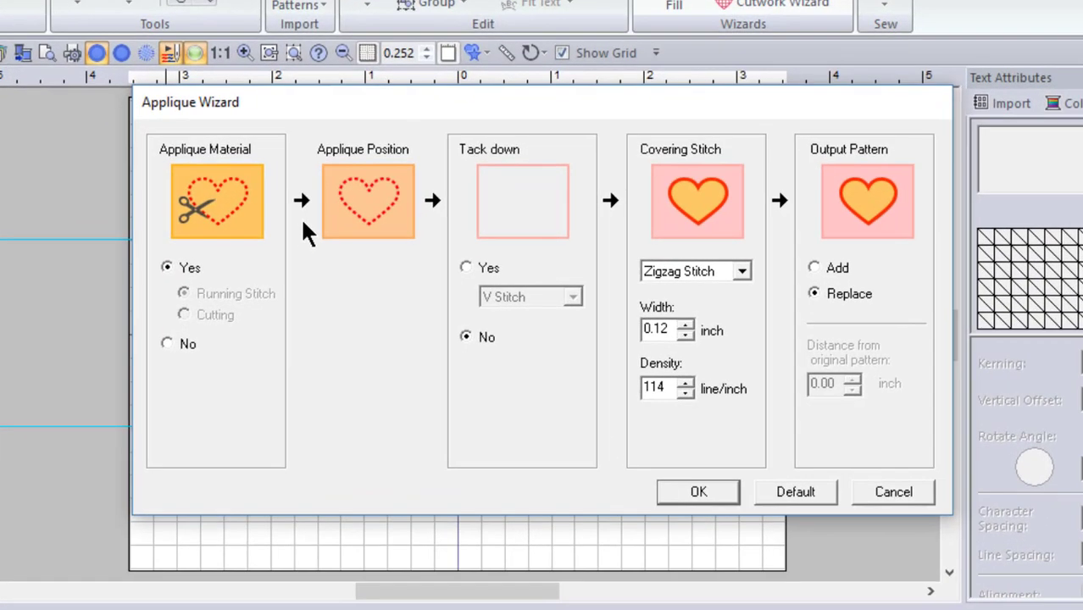
left_click(813, 266)
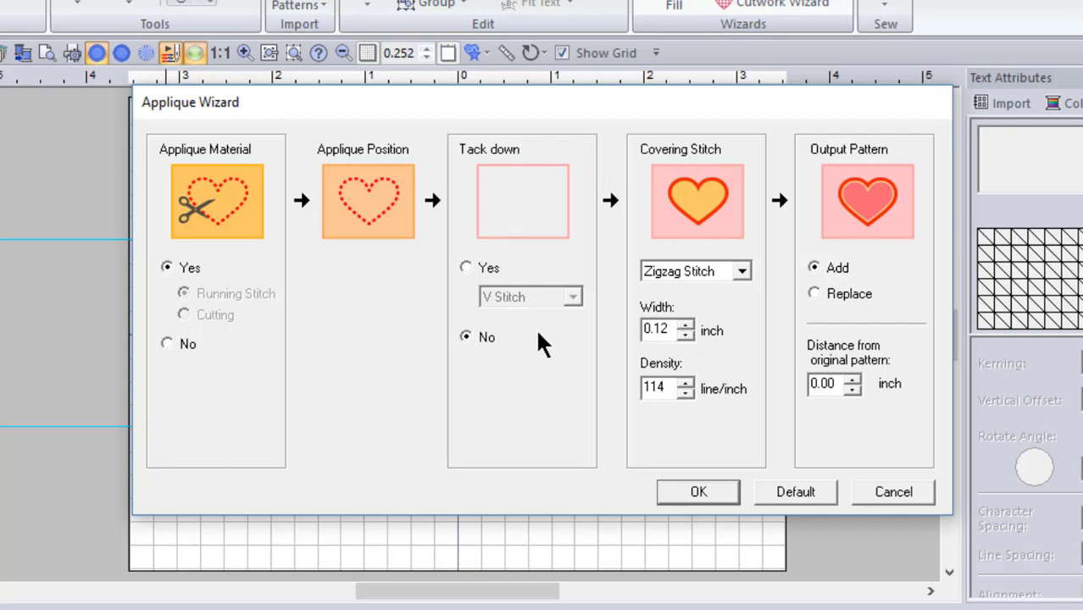
left_click(695, 492)
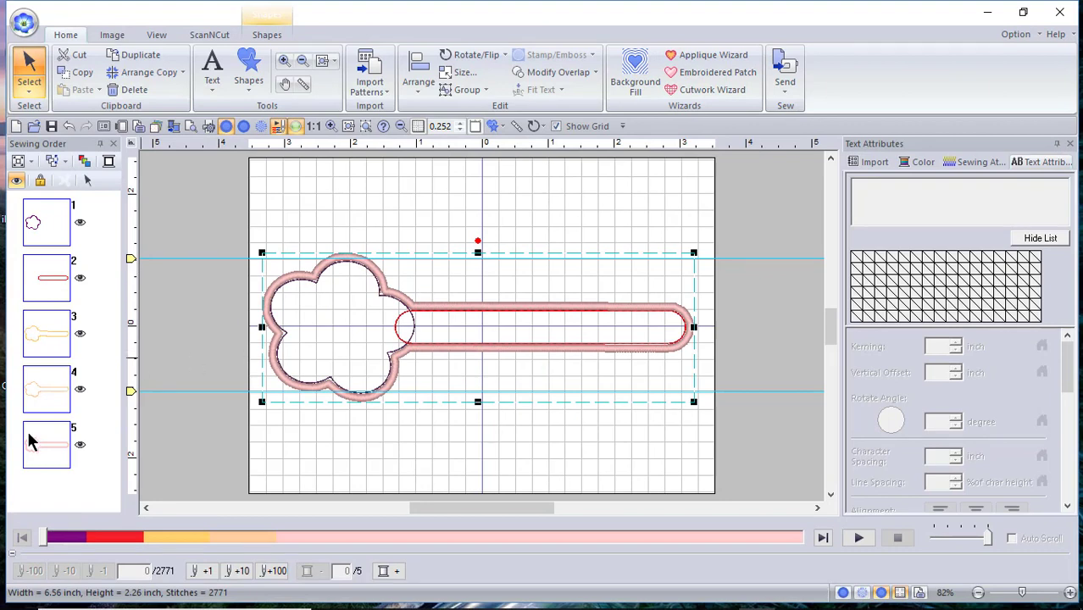
Step: Delete the zigzag covering stitch, fifth in the sewing order, from the applique outlines
left_click(303, 451)
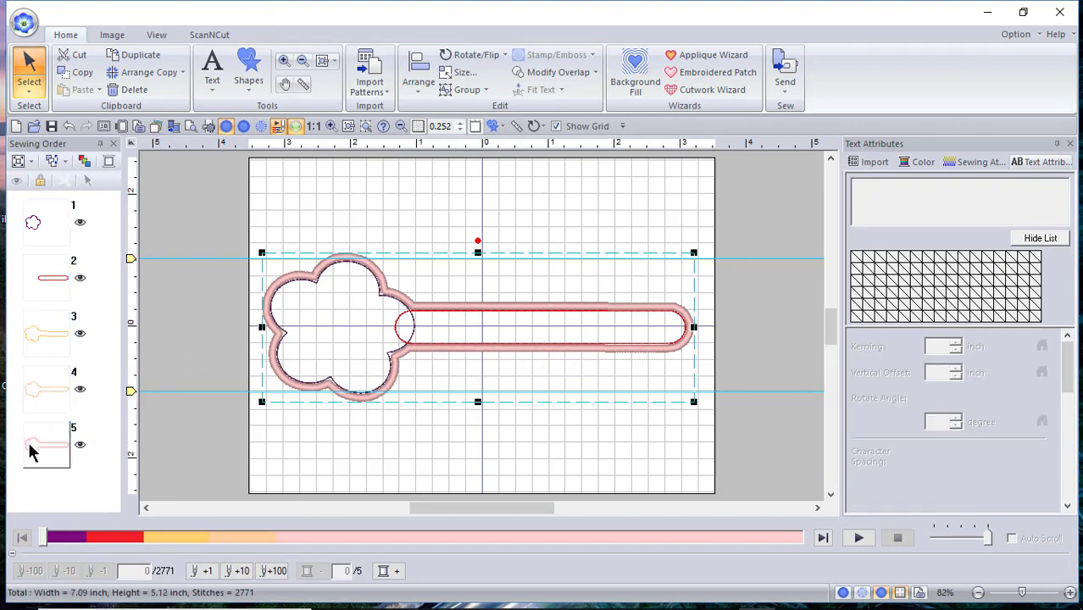
left_click_drag(8, 413, 106, 467)
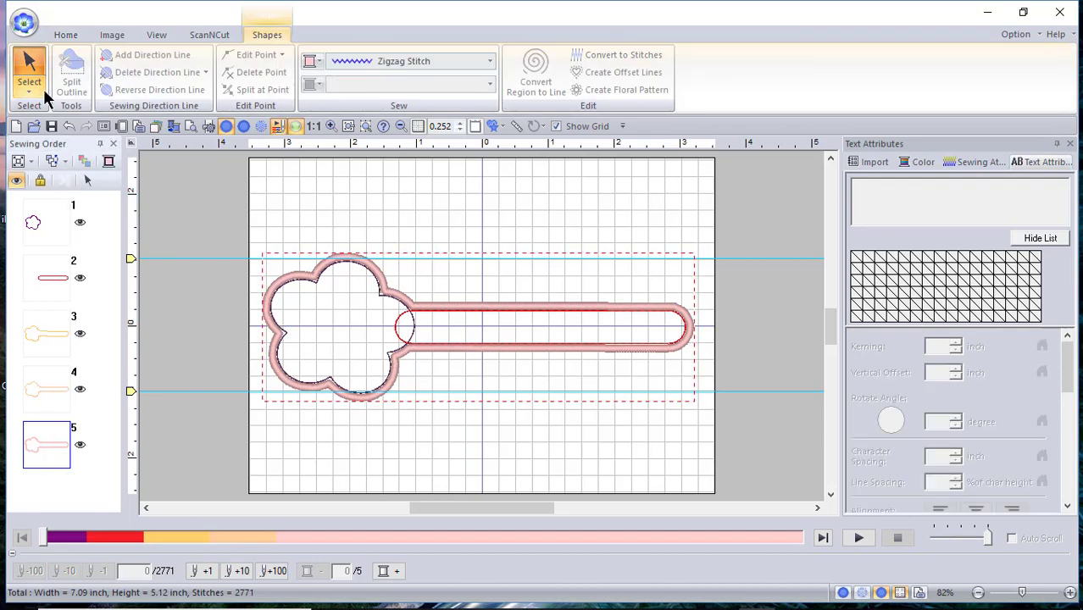
left_click(88, 181)
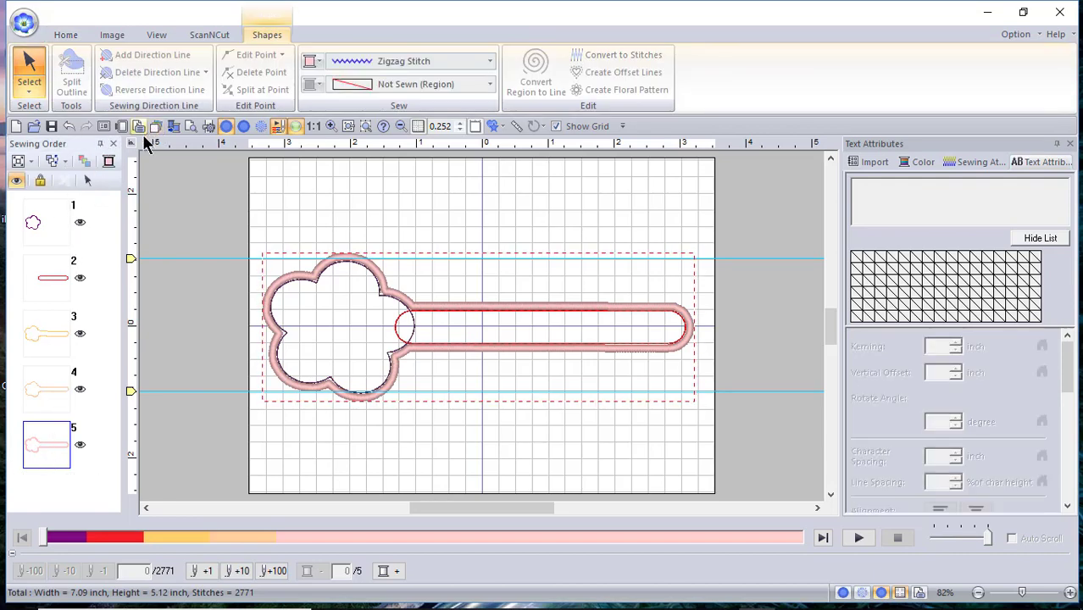
left_click(142, 146)
left_click(65, 35)
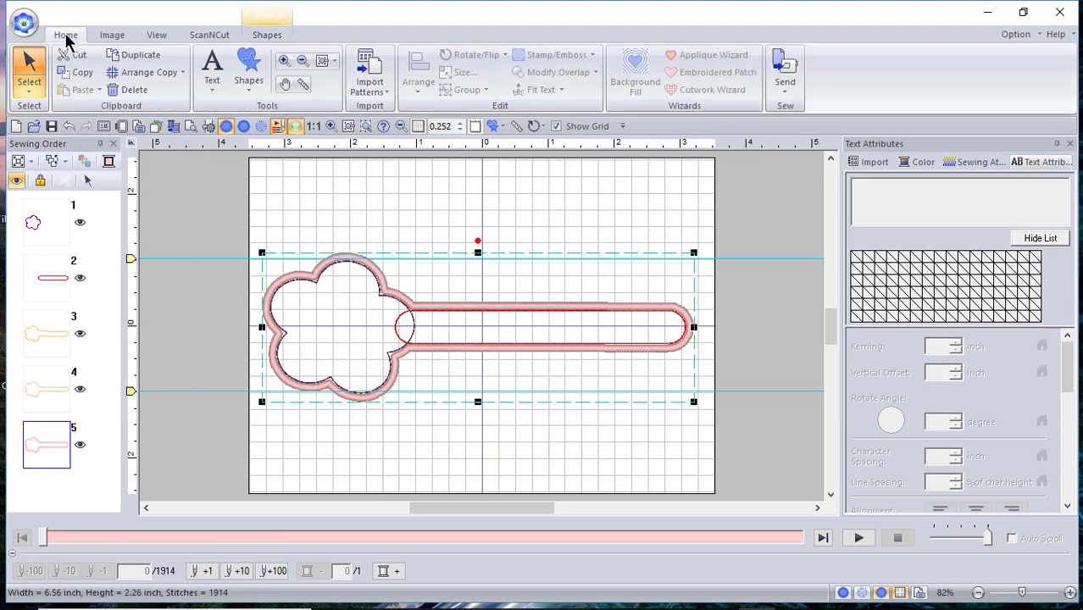
left_click(113, 91)
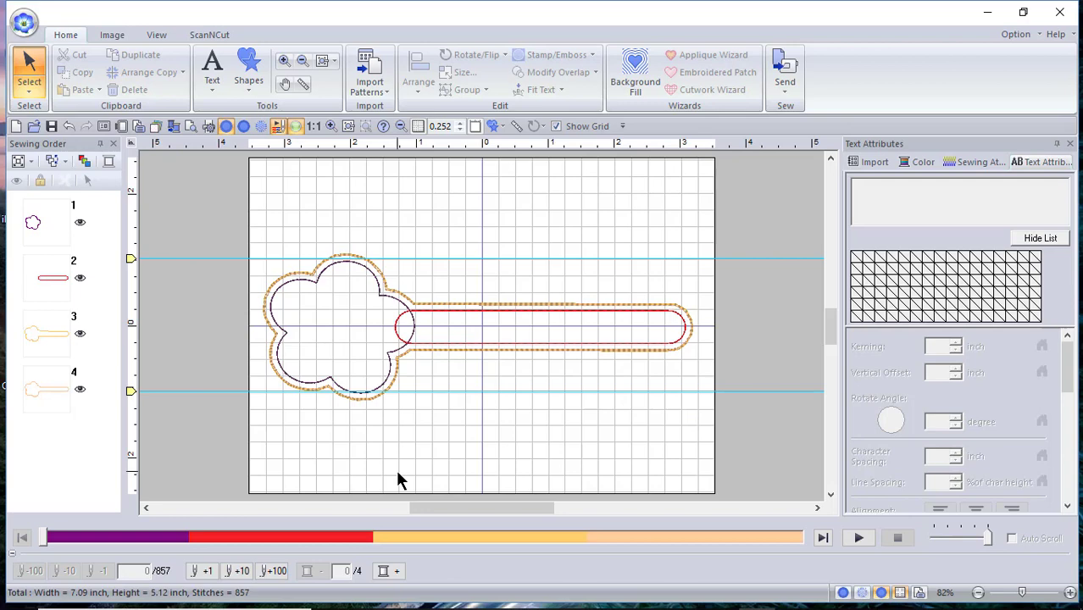
Step: Recolour the combined key fob outline in fourth sewing position to red
left_click(57, 403)
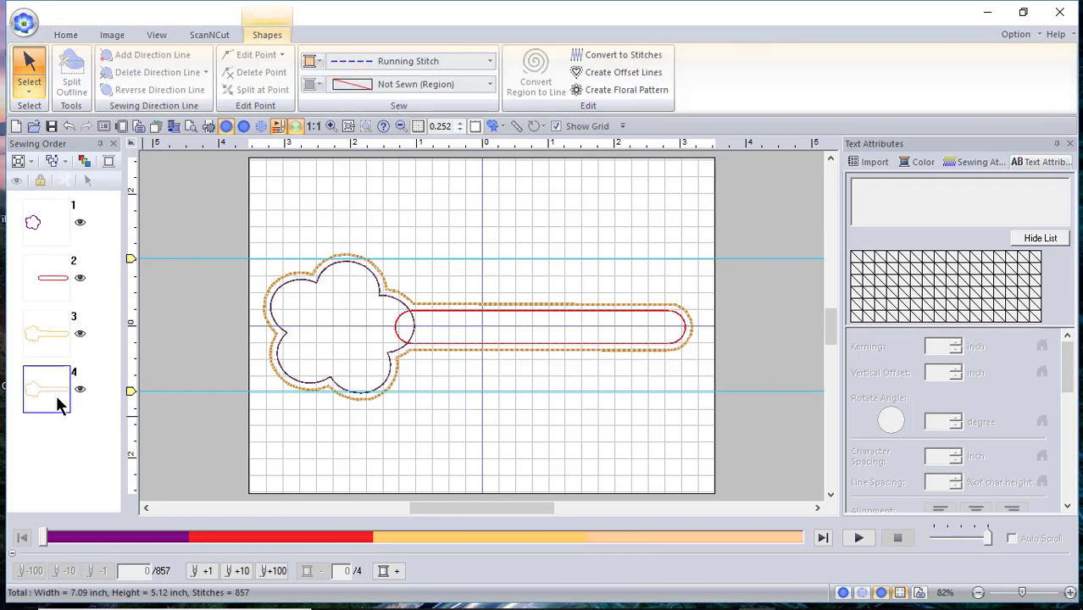
left_click(58, 398)
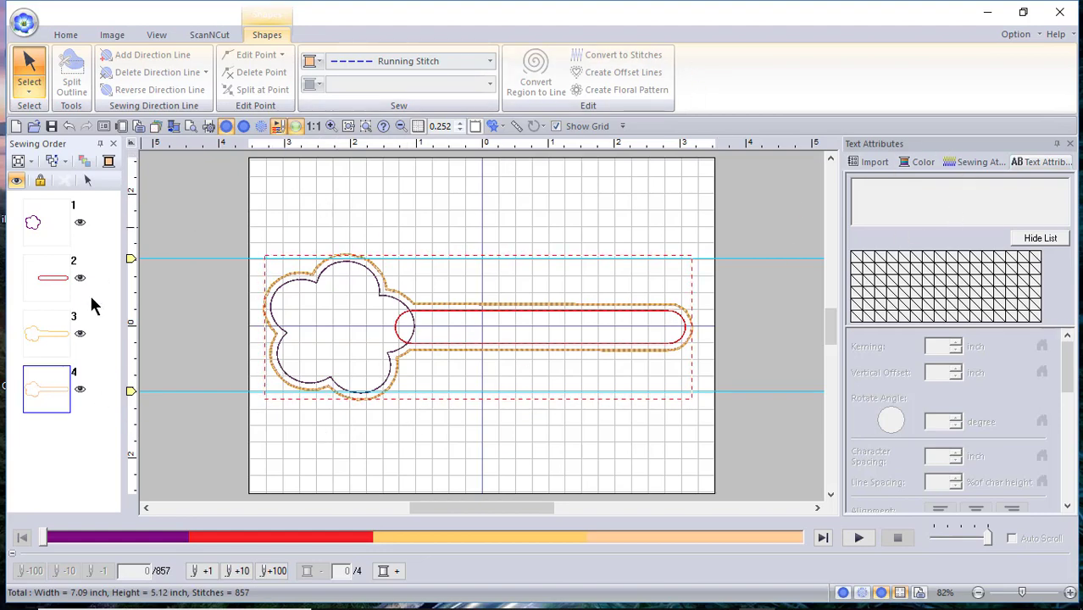
left_click(317, 67)
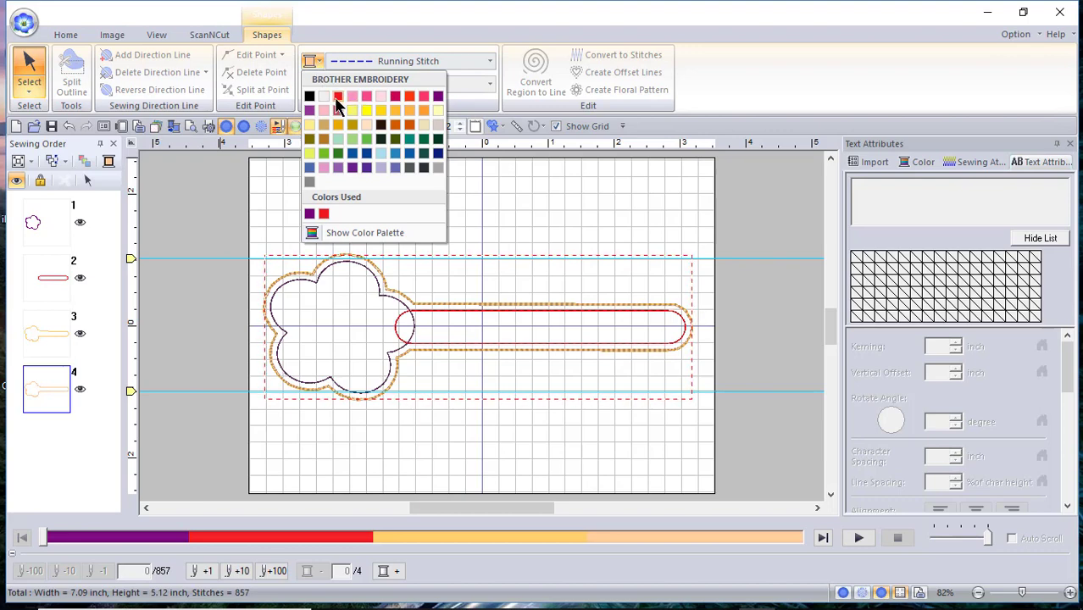
left_click(337, 97)
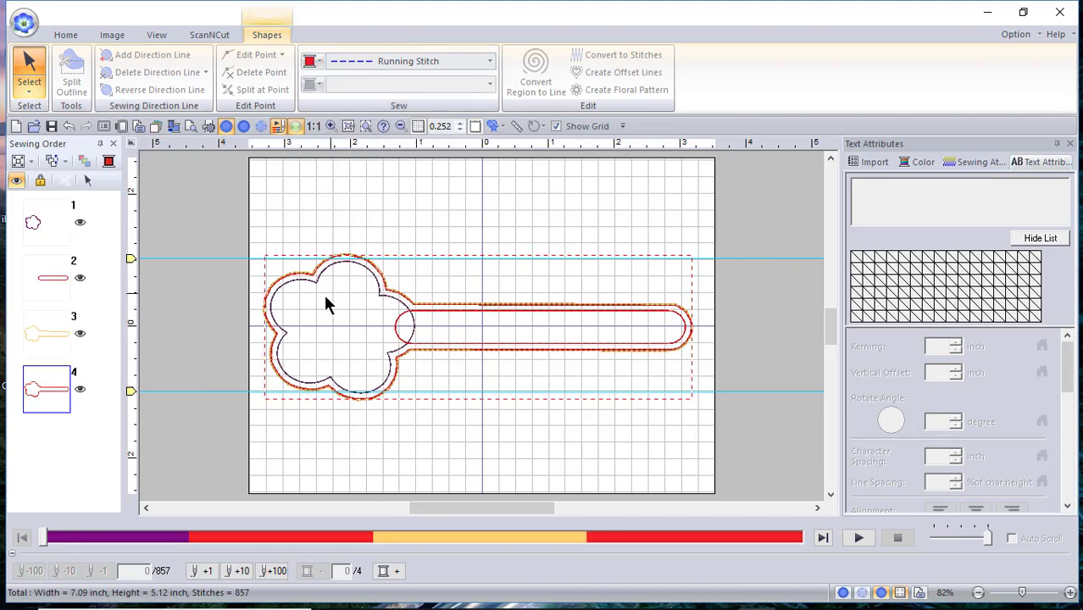
Step: Recolour the combined key fob outline in third sewing position to blue and clear the selection
left_click(49, 337)
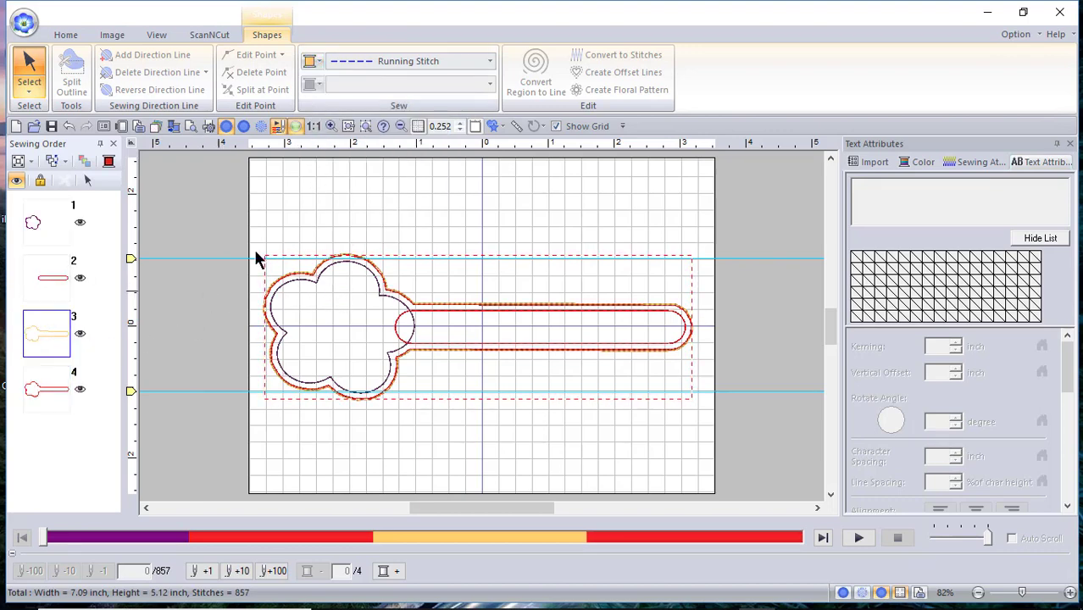
left_click(317, 61)
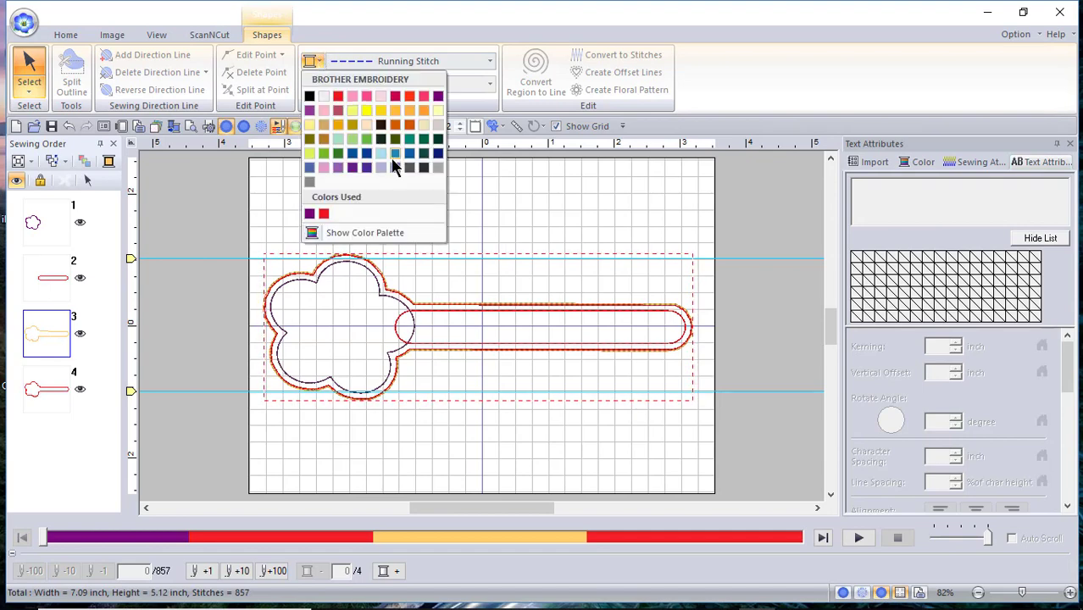
left_click(352, 153)
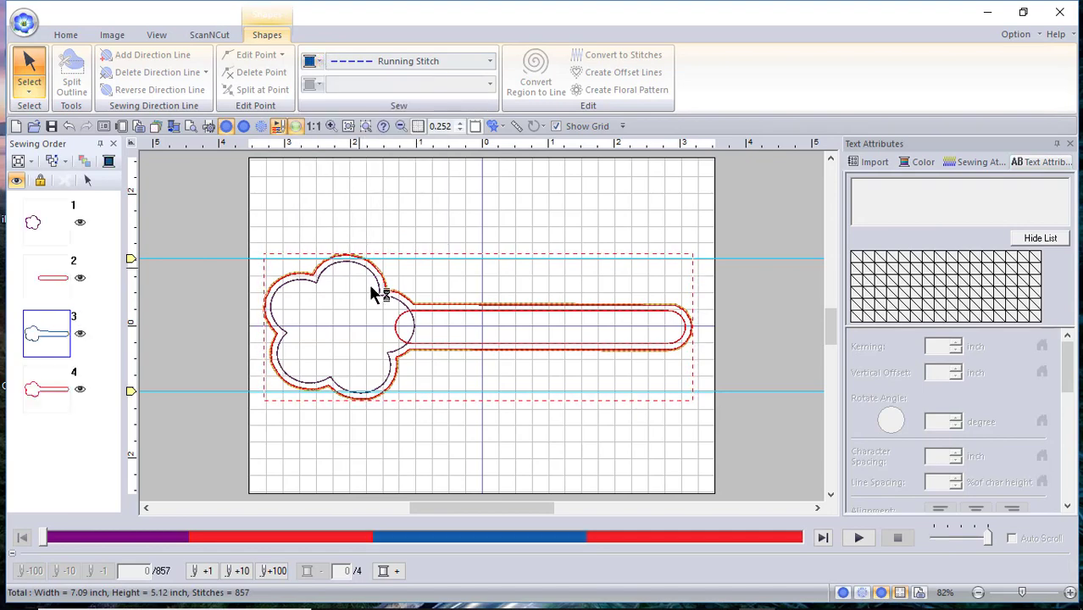
left_click(506, 433)
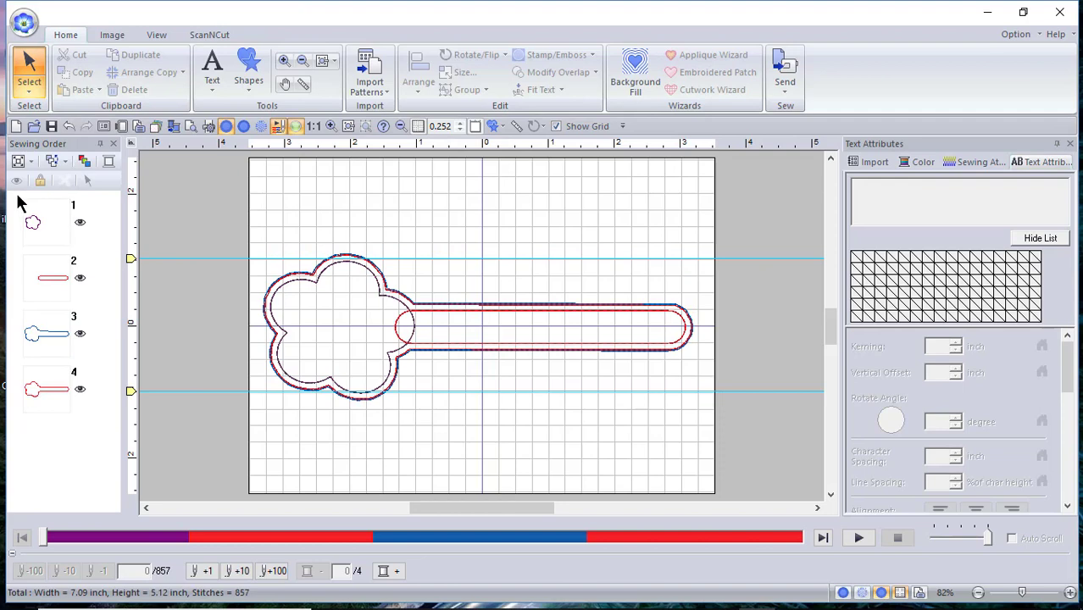
Step: Delete the original flower and rounded rectangle, first and second in the sewing order
left_click_drag(23, 198, 105, 305)
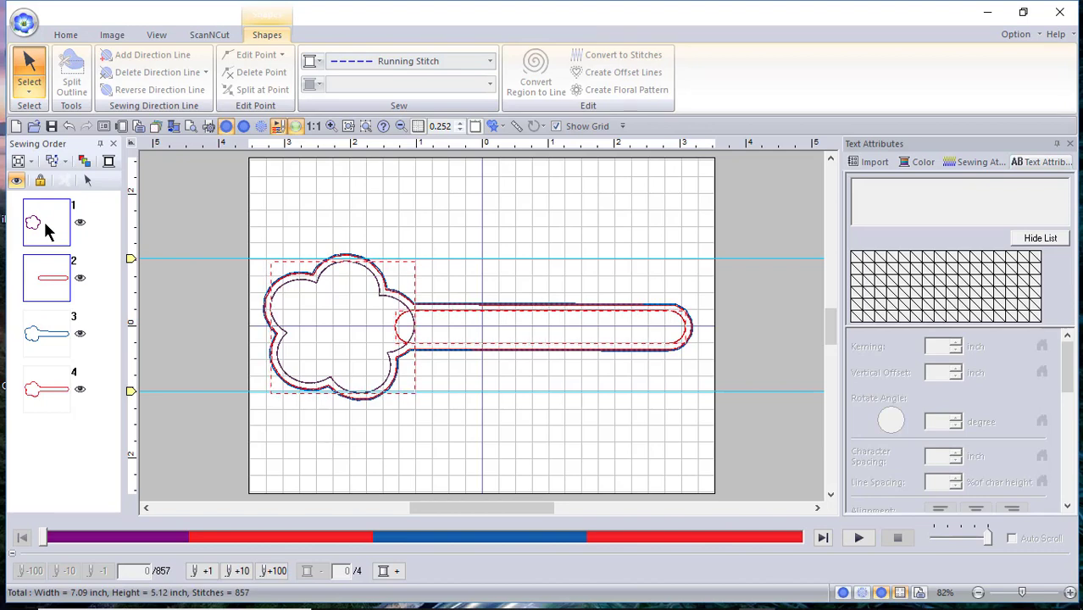
left_click(97, 177)
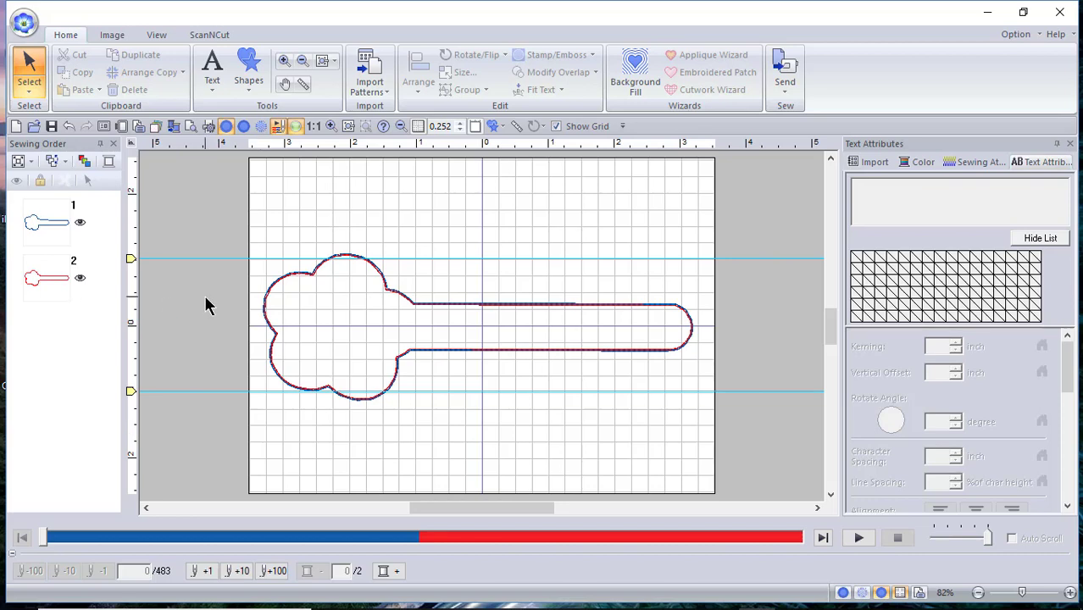
Step: Set up a ScanNCut export of the blue outline with 0.16 inch offset spacing and cutting only around the outermost edge
left_click(51, 234)
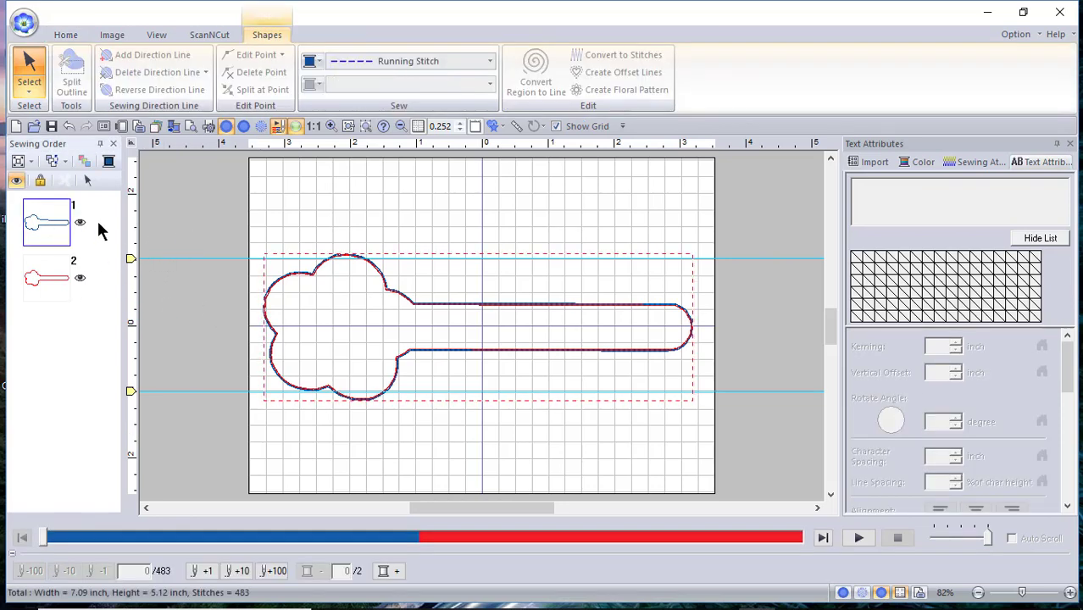
left_click(87, 180)
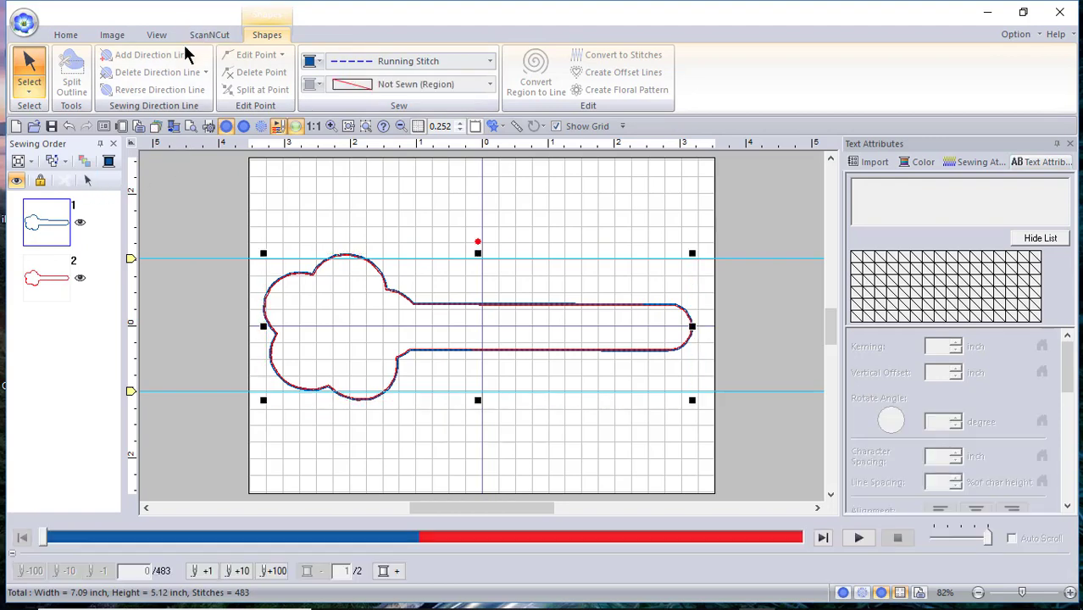
left_click(210, 39)
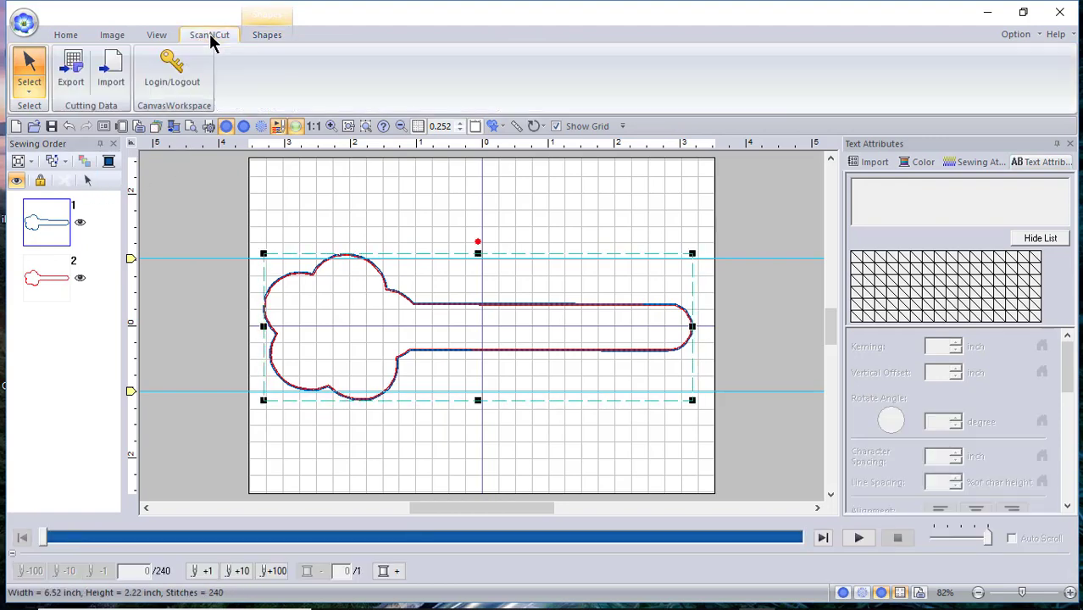
left_click(72, 70)
left_click(609, 239)
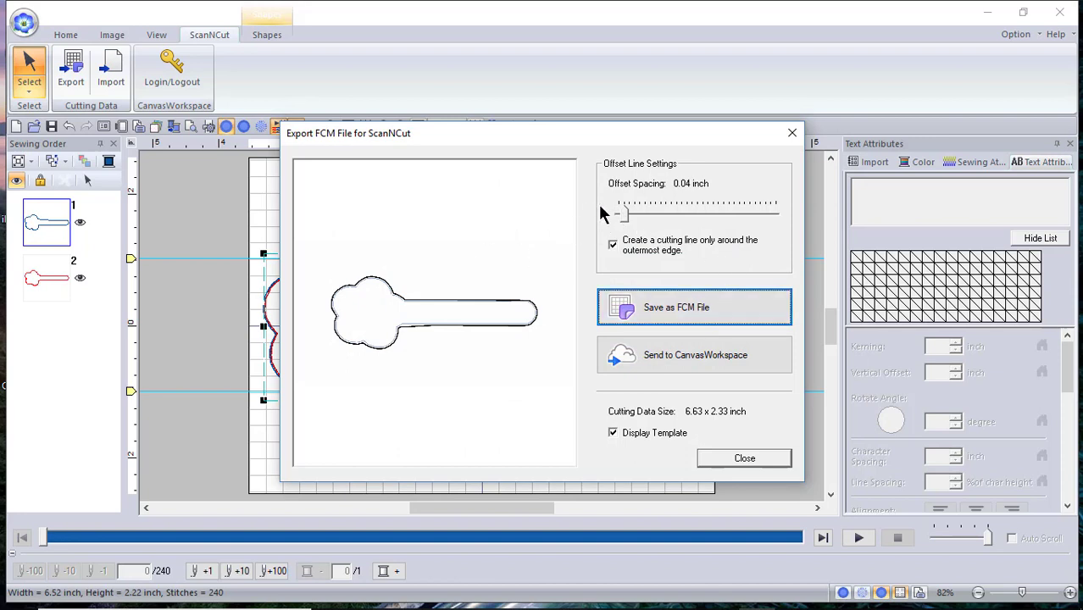
left_click_drag(624, 216, 638, 219)
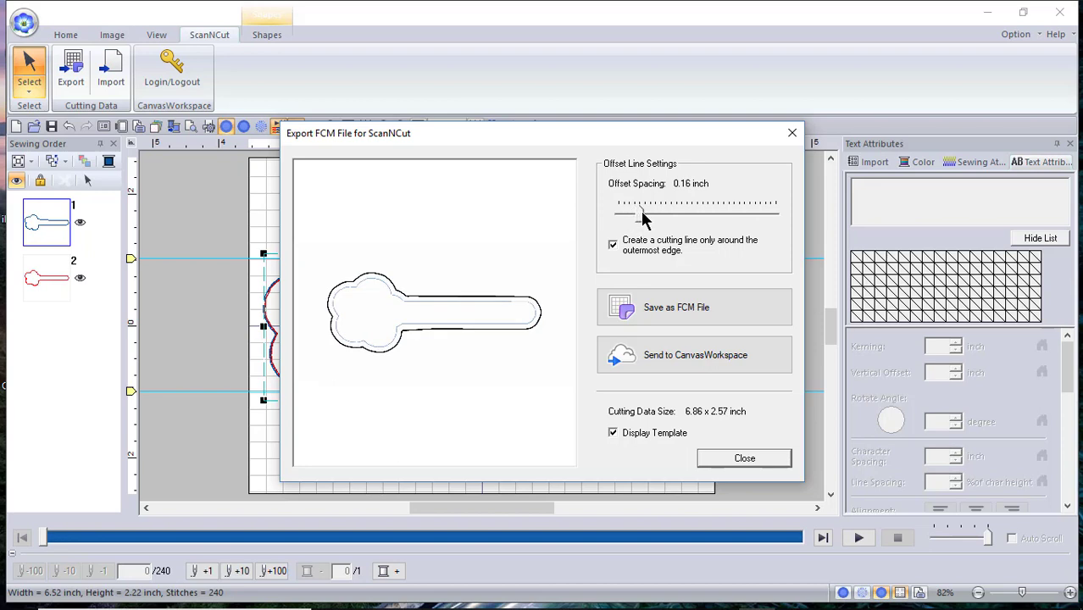
Step: Bring up saving the cutting data as an FCM file, and close the export without saving
left_click(652, 316)
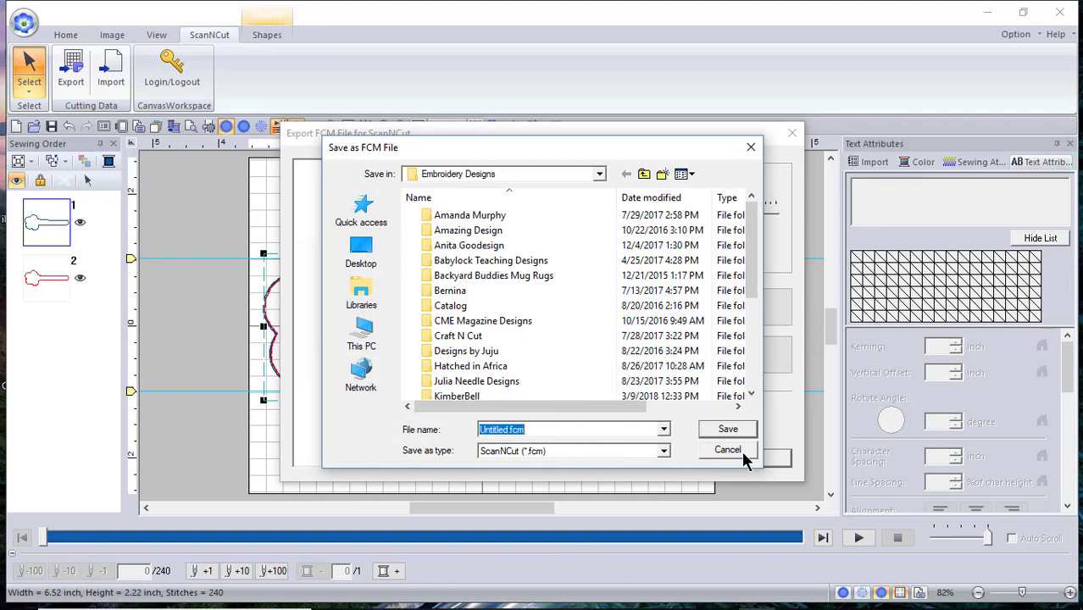
left_click(749, 148)
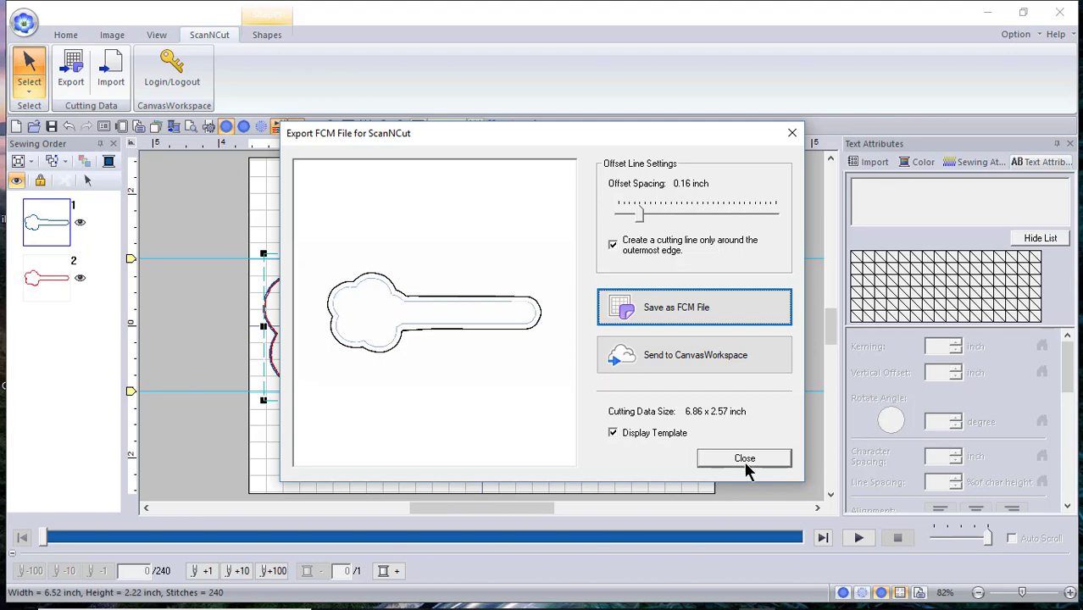
left_click(791, 133)
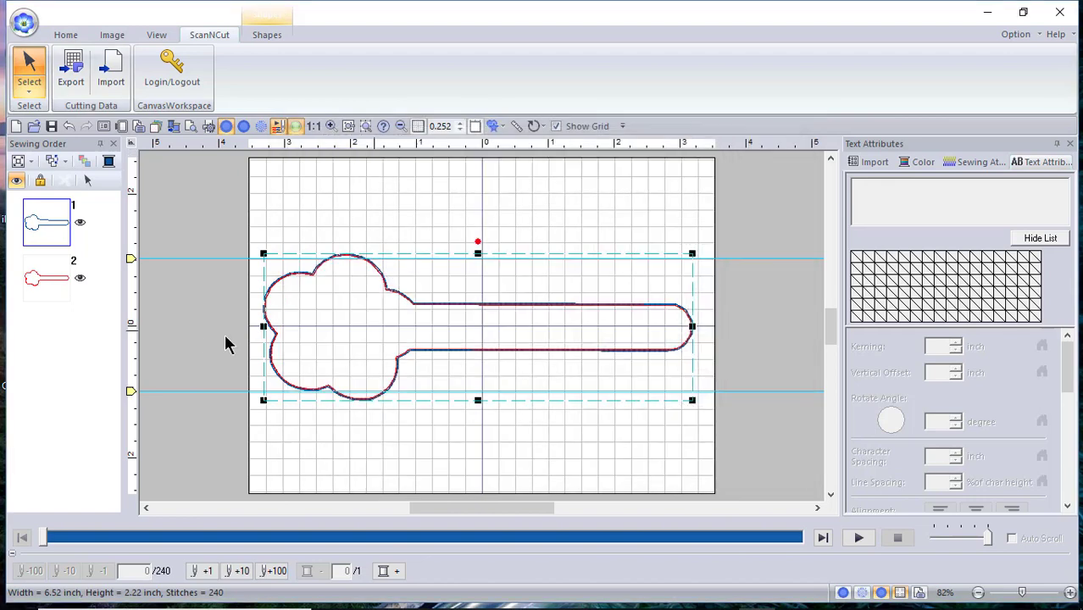
Step: Delete the blue outline, first in the sewing order
left_click(74, 368)
left_click(91, 219)
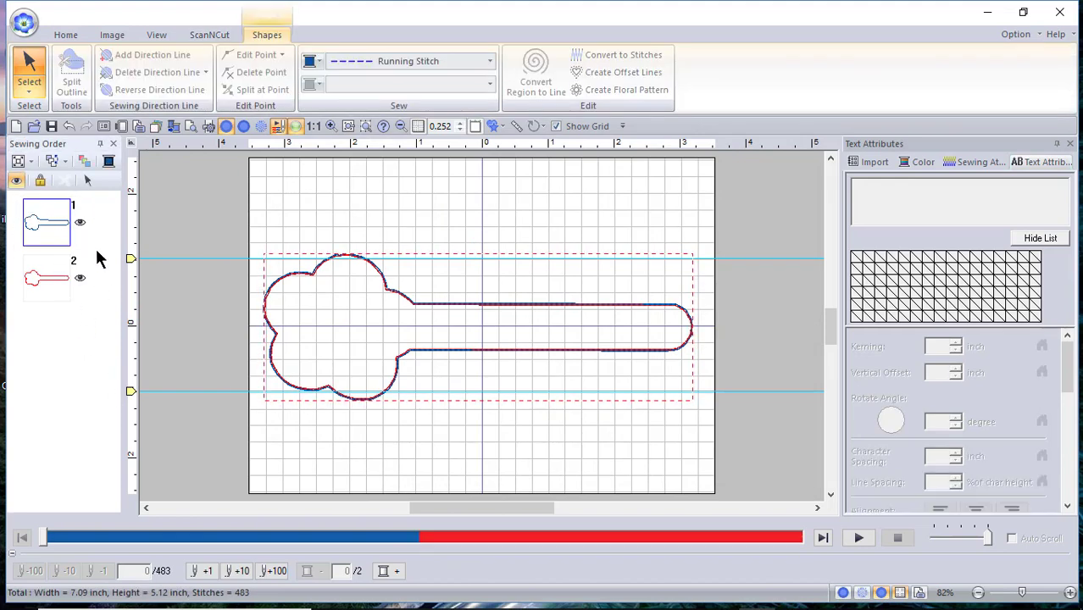
left_click(89, 183)
left_click(89, 181)
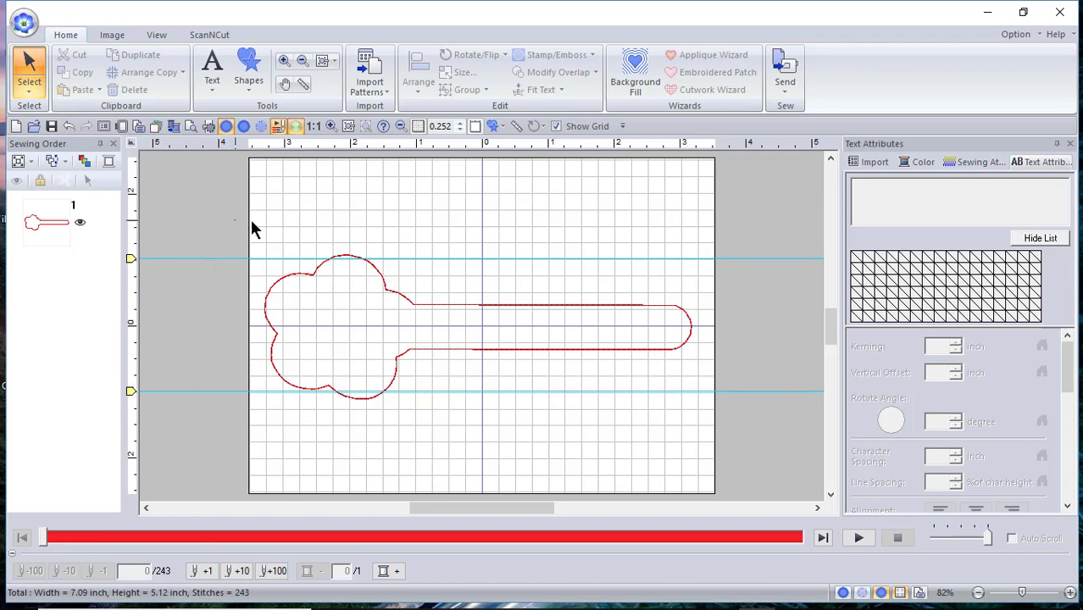
Step: Show the sewing attributes of the red key fob outline and switch the measurement units to millimetres
left_click_drag(237, 221, 727, 404)
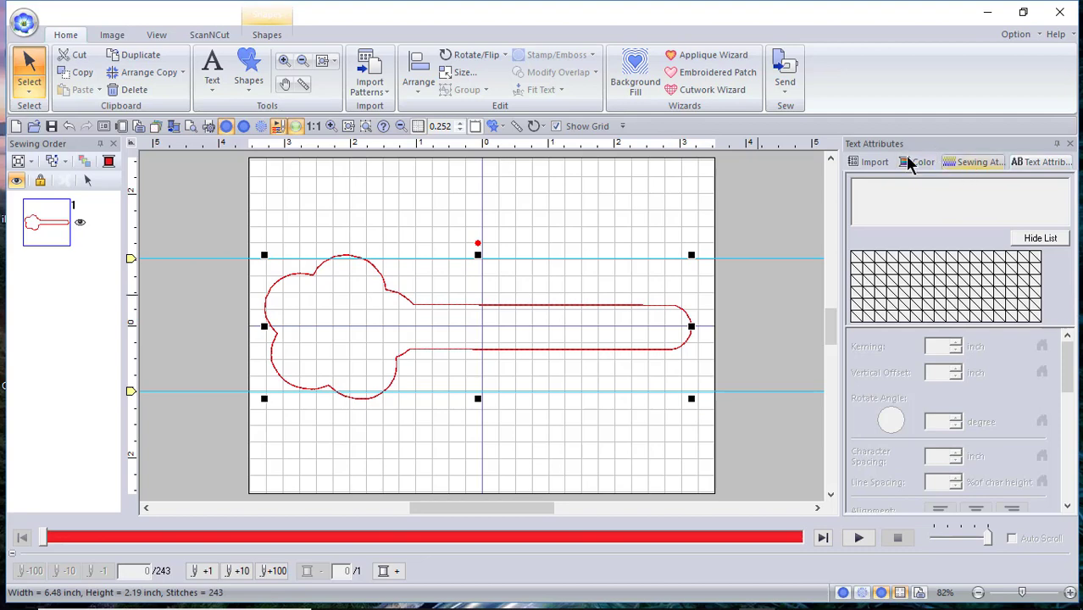
left_click(983, 161)
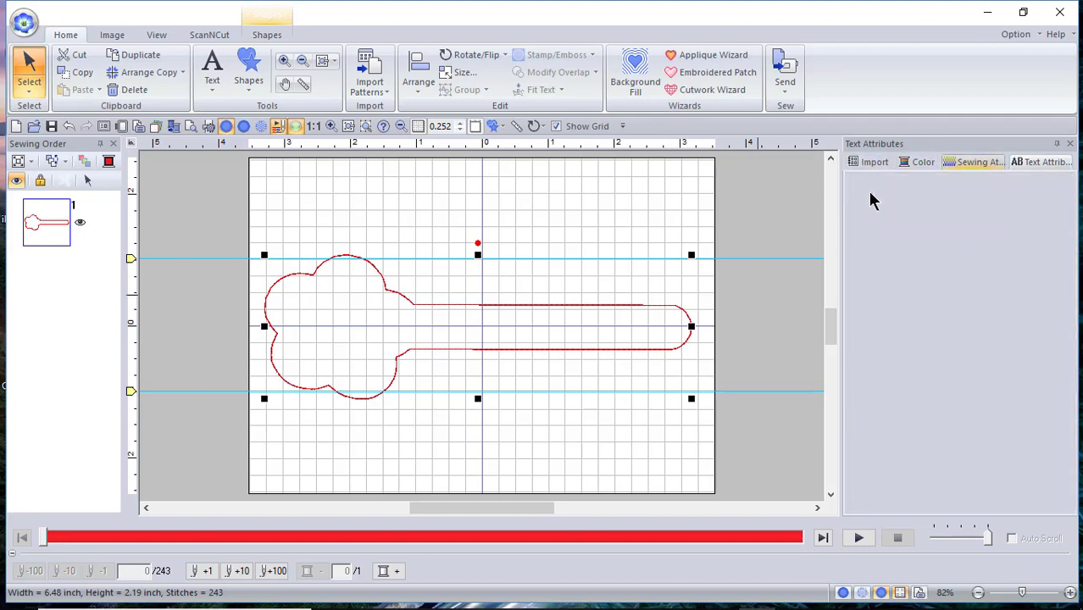
left_click(268, 314)
left_click(980, 162)
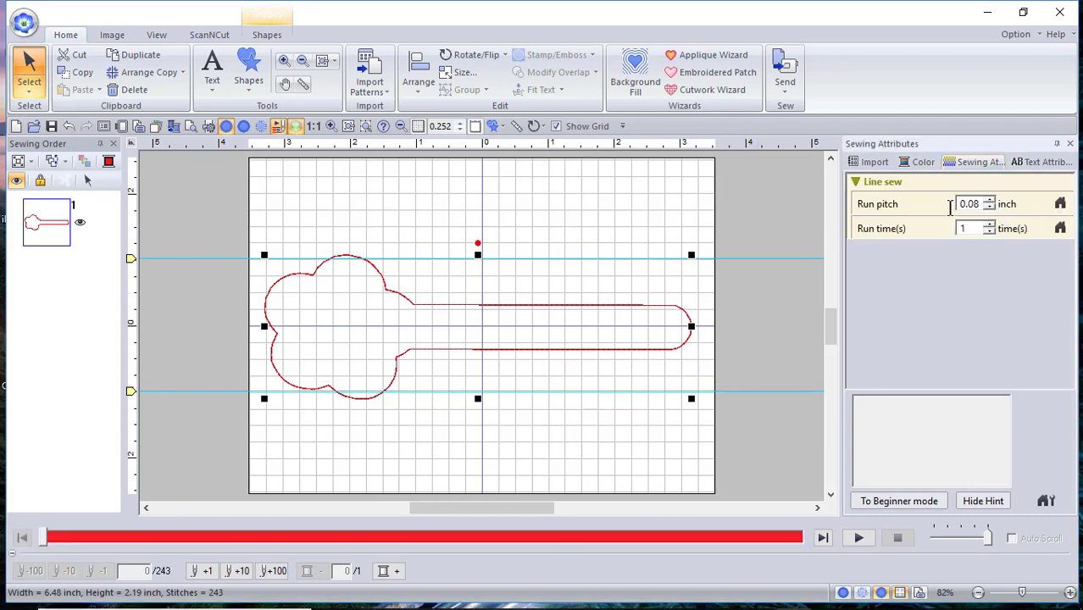
left_click(131, 144)
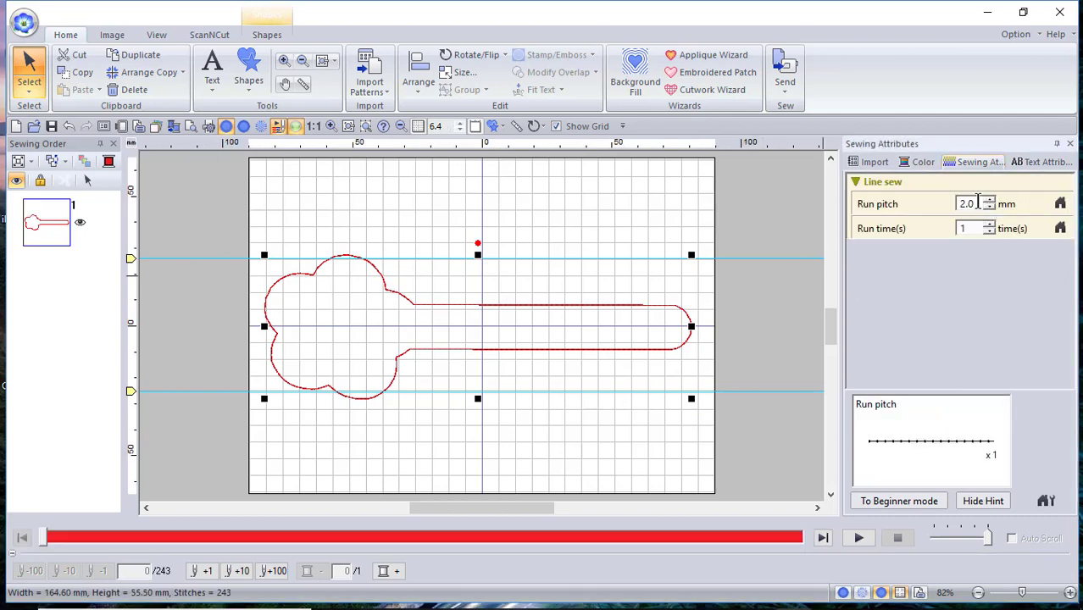
Step: Set the red outline's run pitch to 3.0 mm and its run times to 2
left_click_drag(976, 205, 886, 208)
type("3.0")
key("Return")
left_click(989, 225)
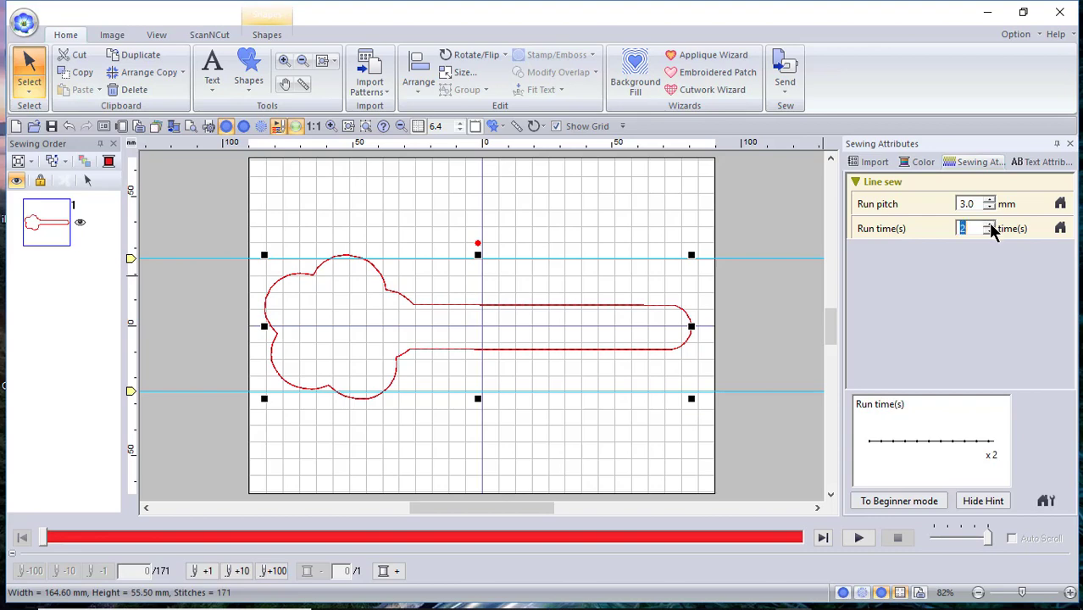
left_click(589, 436)
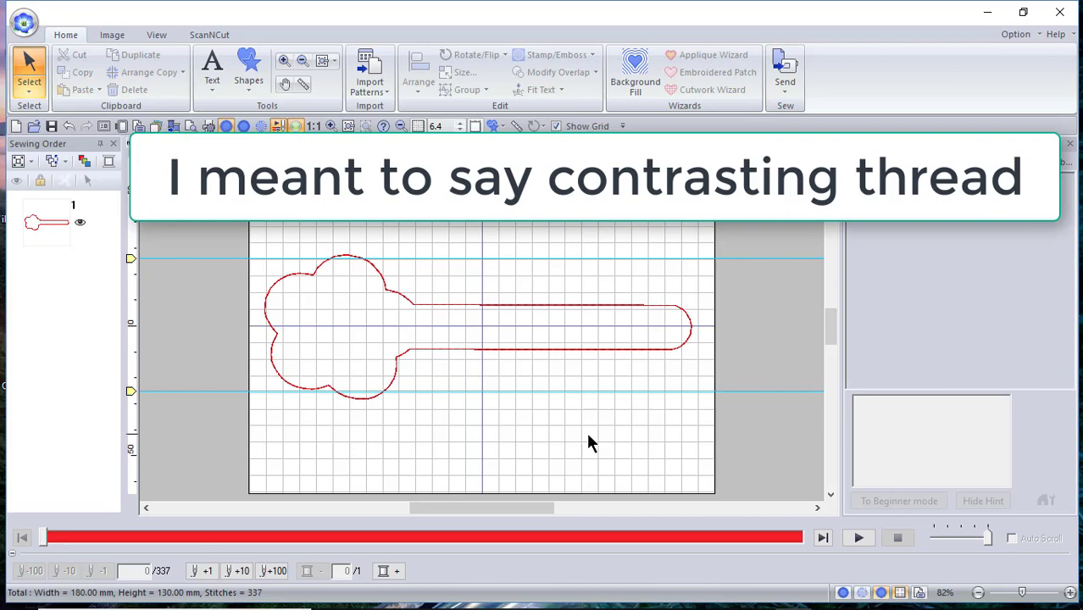
Step: Add the letter T in the Brussels Demi Outline font, 15.2 mm high, in the empty area above the strap
left_click(215, 83)
left_click(212, 131)
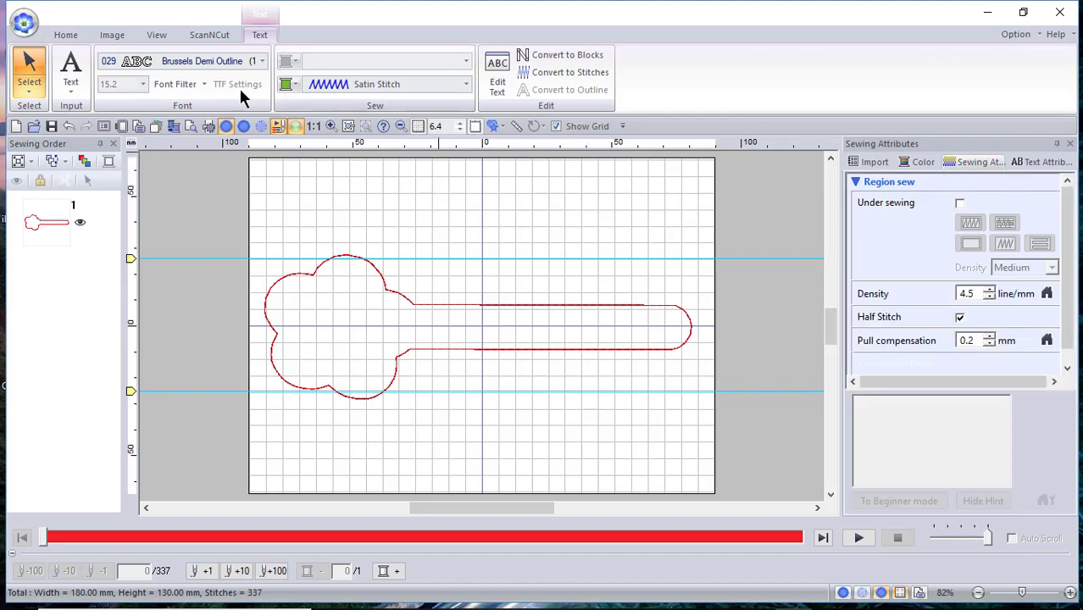
left_click(70, 68)
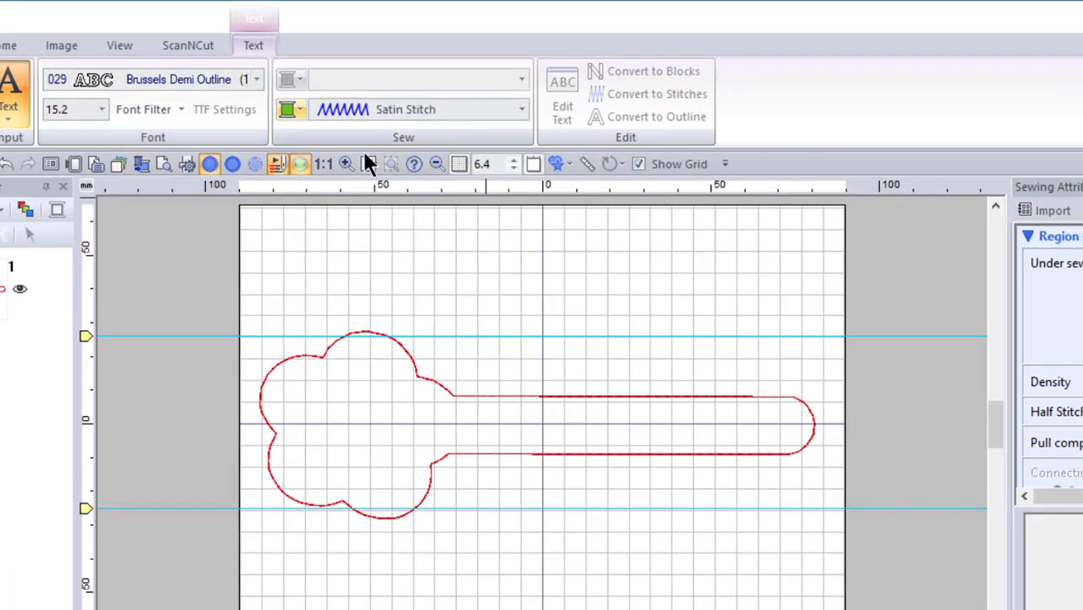
left_click(600, 299)
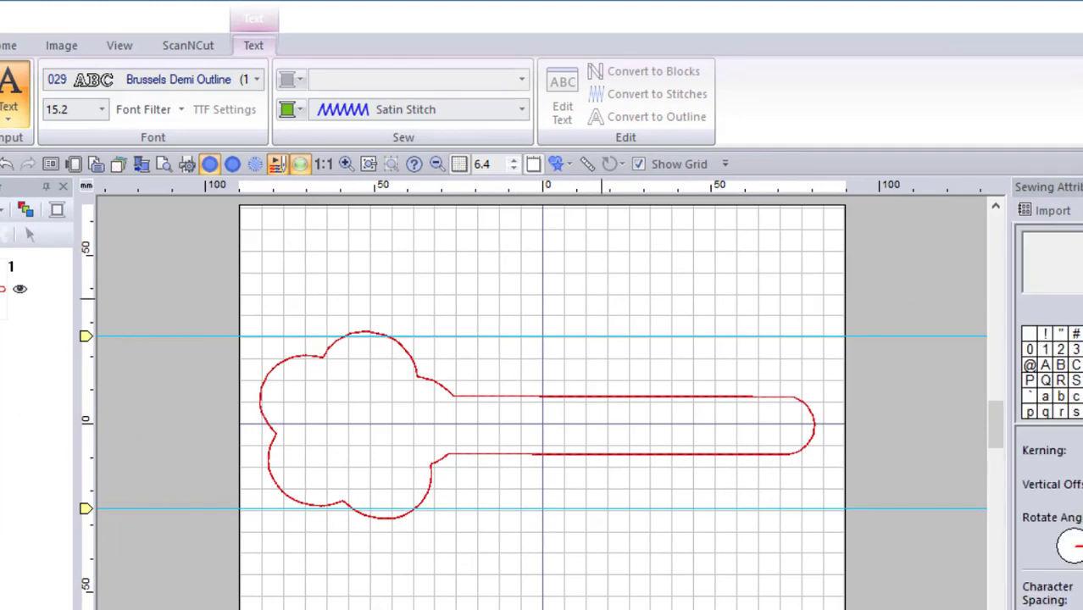
type("T")
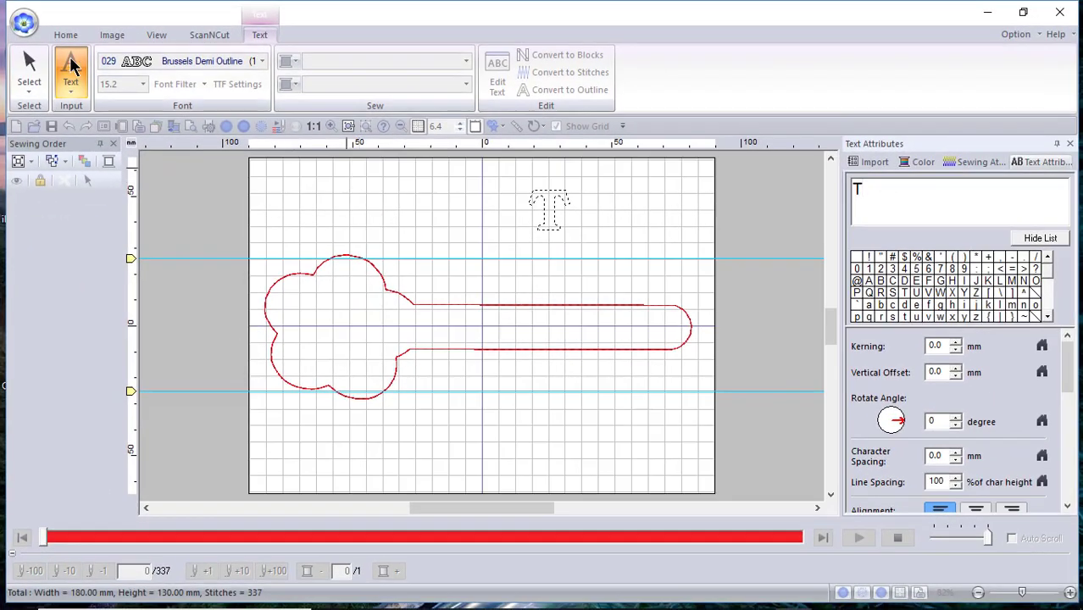
left_click(32, 61)
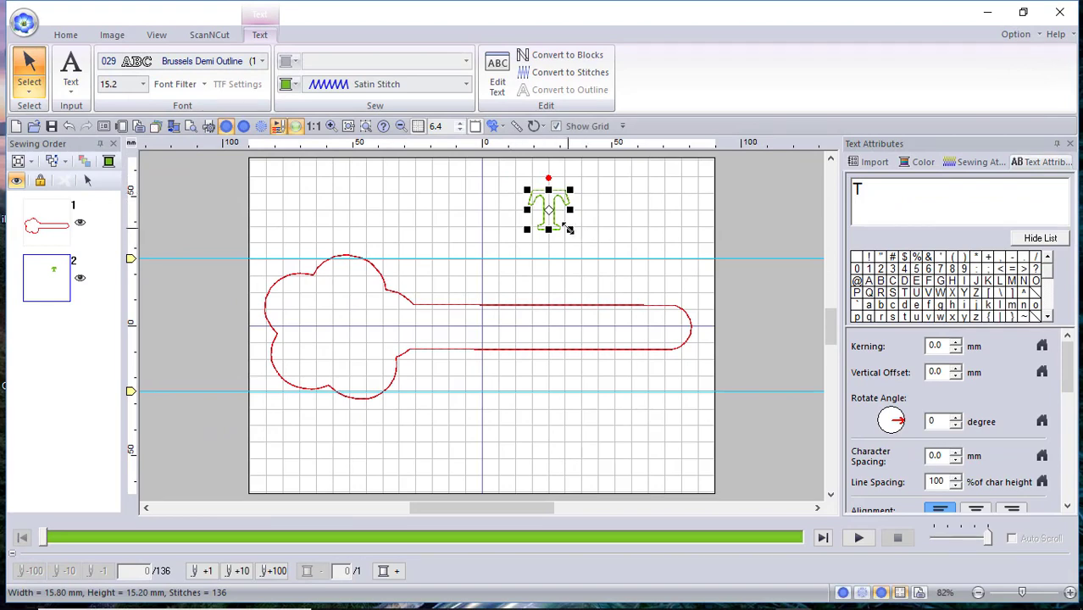
Step: Enlarge the letter T to about 24.7 mm high and rotate it a quarter turn counterclockwise
left_click_drag(570, 229, 601, 256)
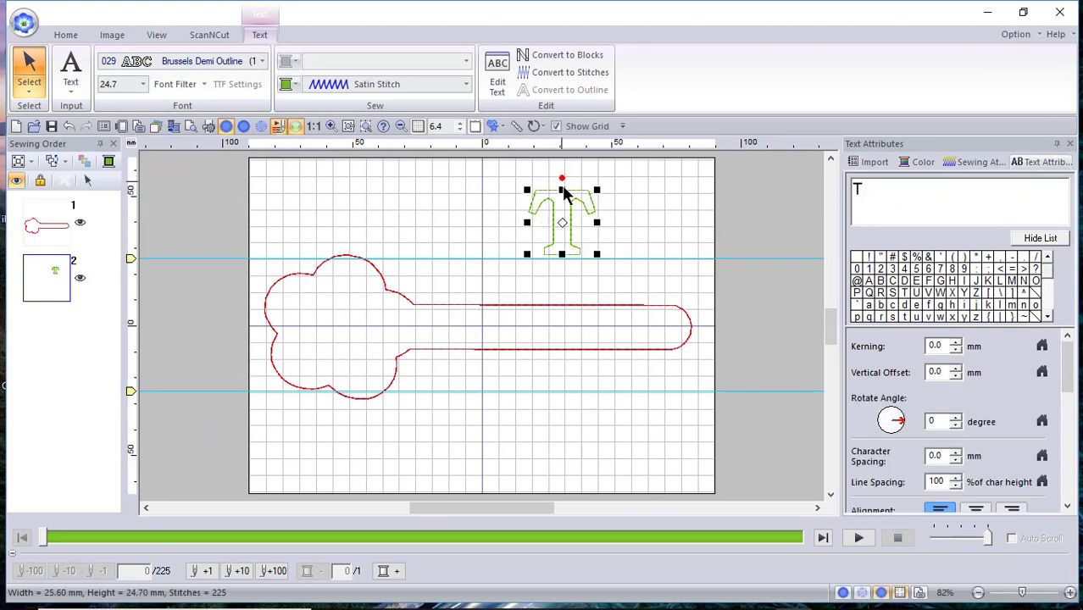
left_click_drag(562, 179, 474, 224)
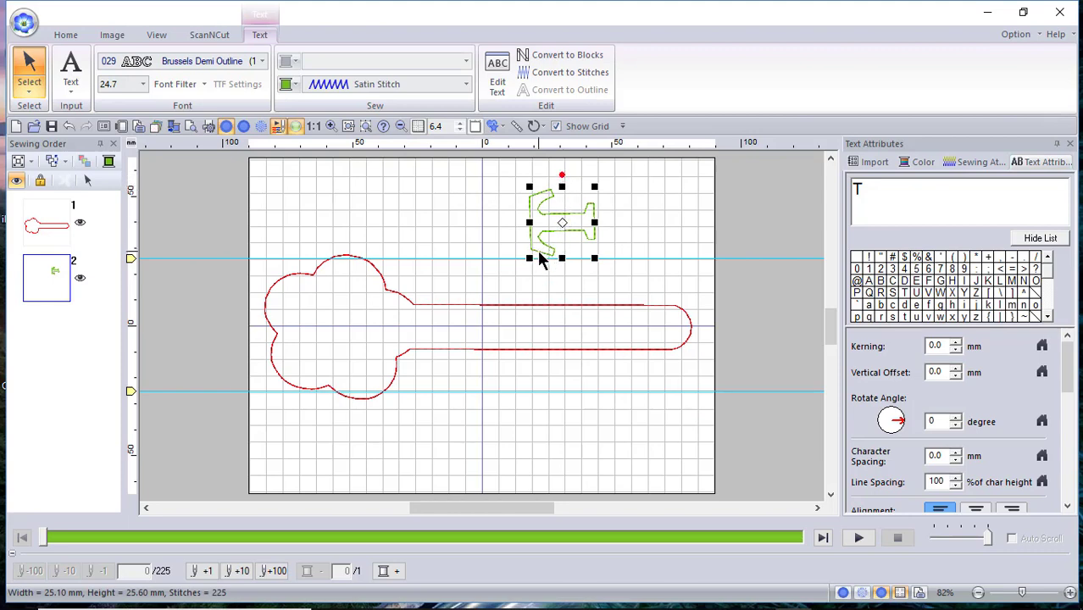
Step: Move the rotated T into the middle of the flower, on the horizontal centre line
left_click_drag(539, 252, 314, 356)
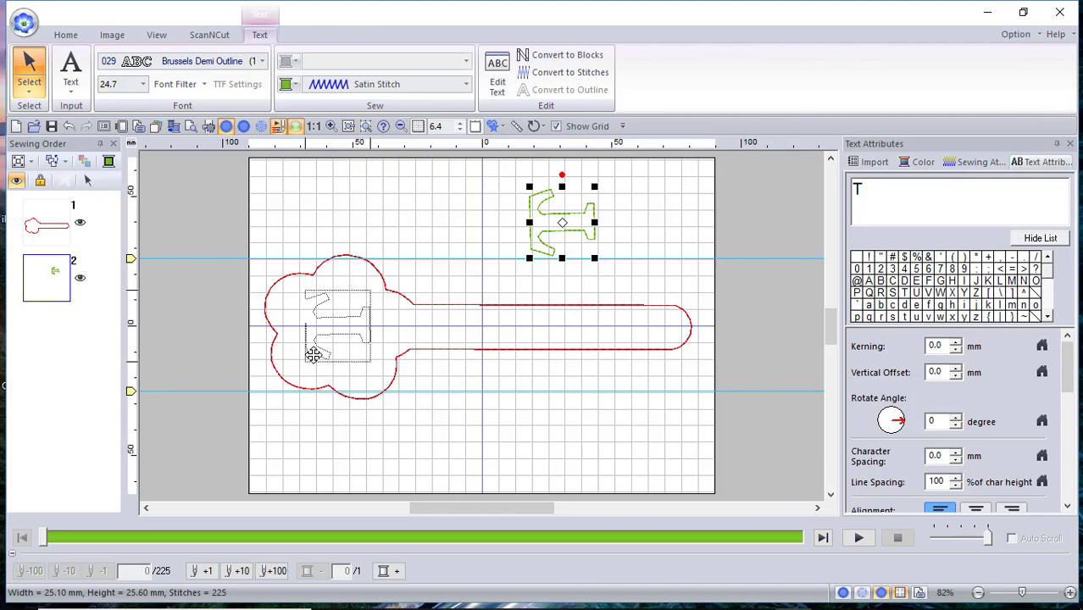
left_click_drag(314, 356, 319, 368)
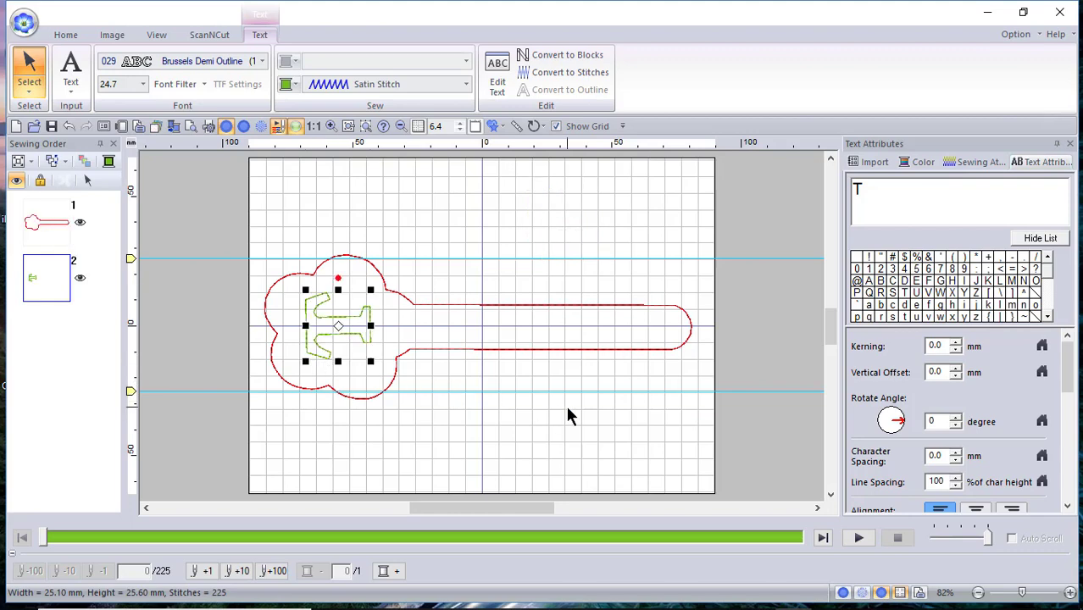
Step: Draw a flower about 59 by 50 mm in the left half of a blank design page and rotate it slightly clockwise
left_click(608, 428)
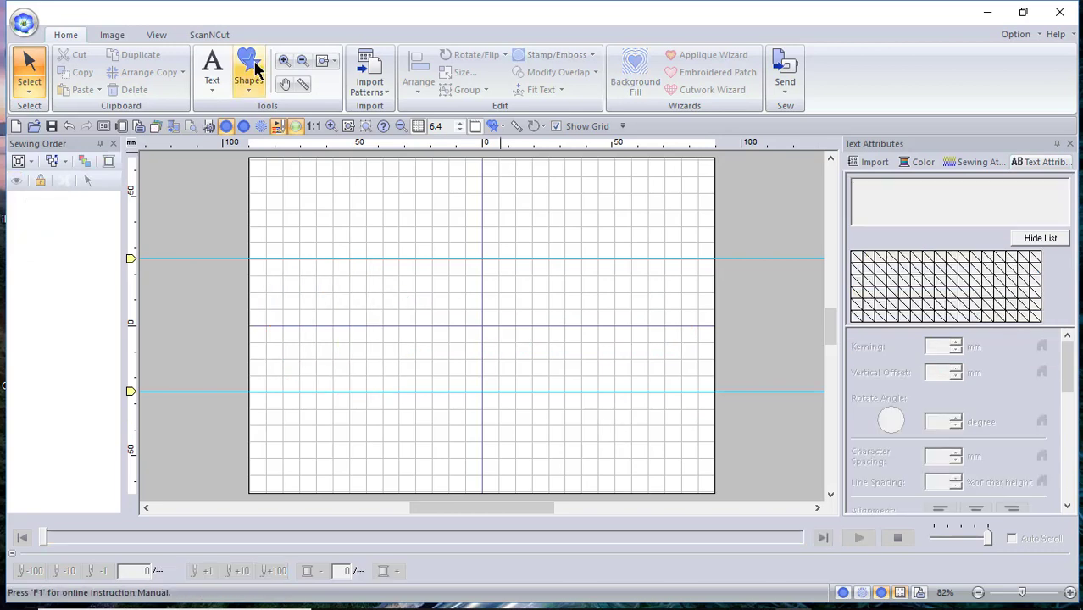
left_click(255, 65)
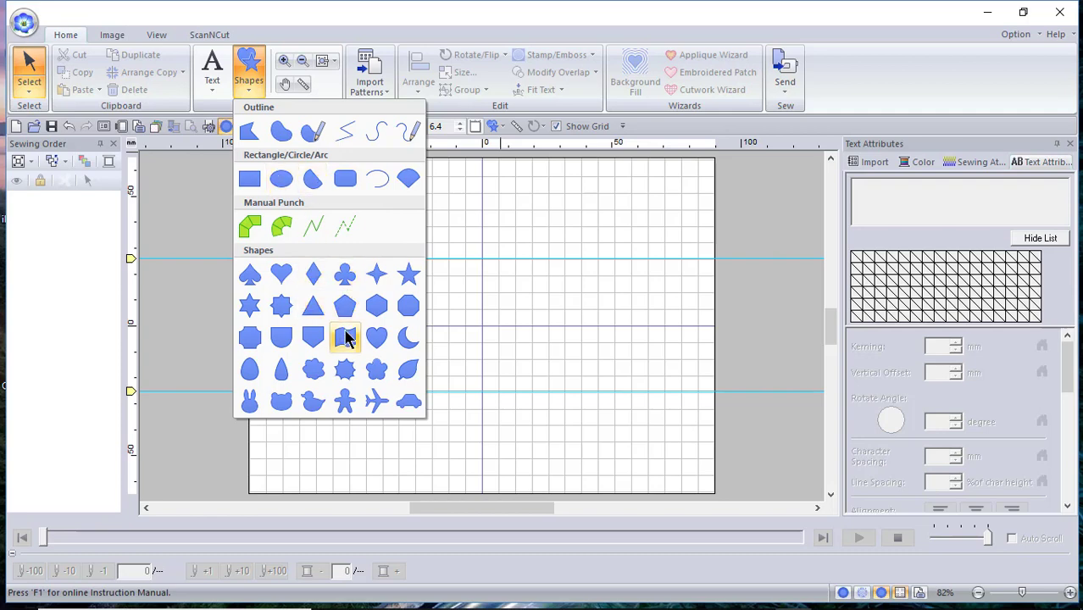
left_click(377, 369)
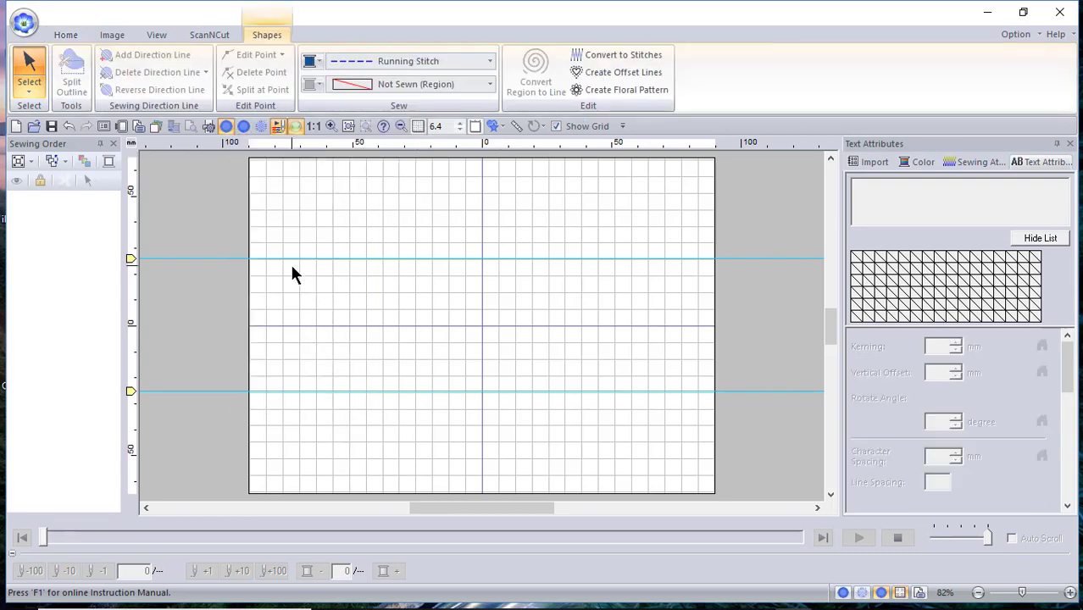
left_click_drag(293, 267, 435, 391)
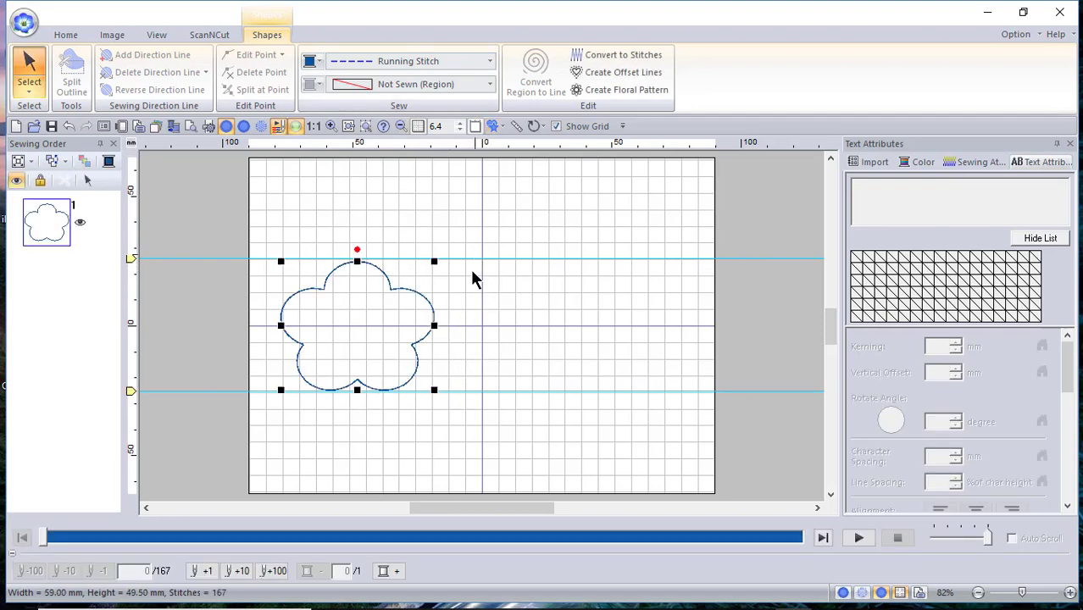
left_click_drag(357, 249, 359, 249)
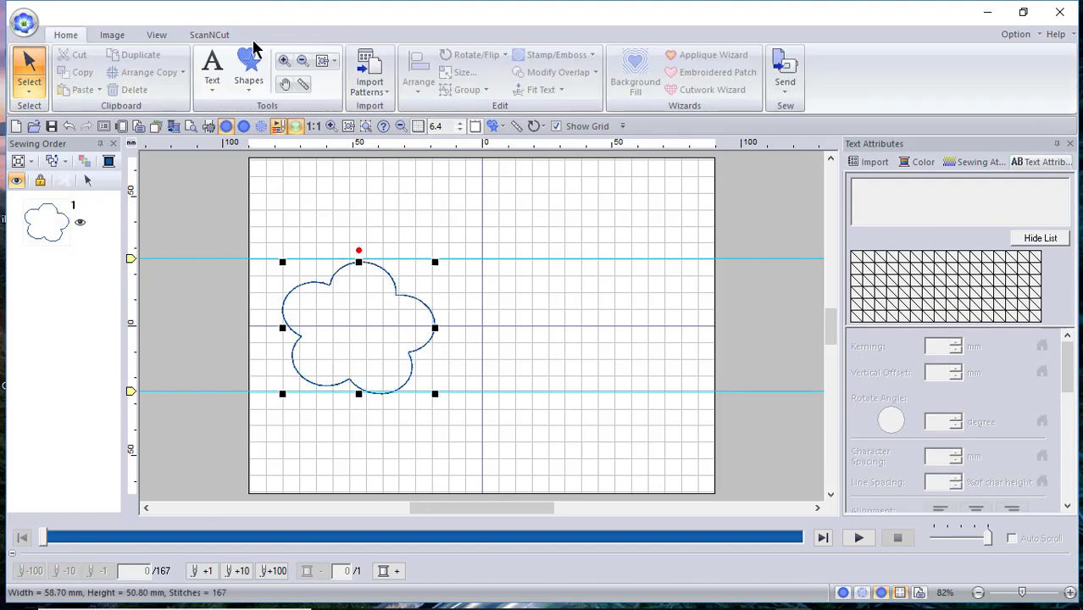
Step: Draw a rounded rectangle strap about 106 by 13 mm along the horizontal centre line, overlapping the flower's right petal
left_click(262, 67)
left_click(342, 181)
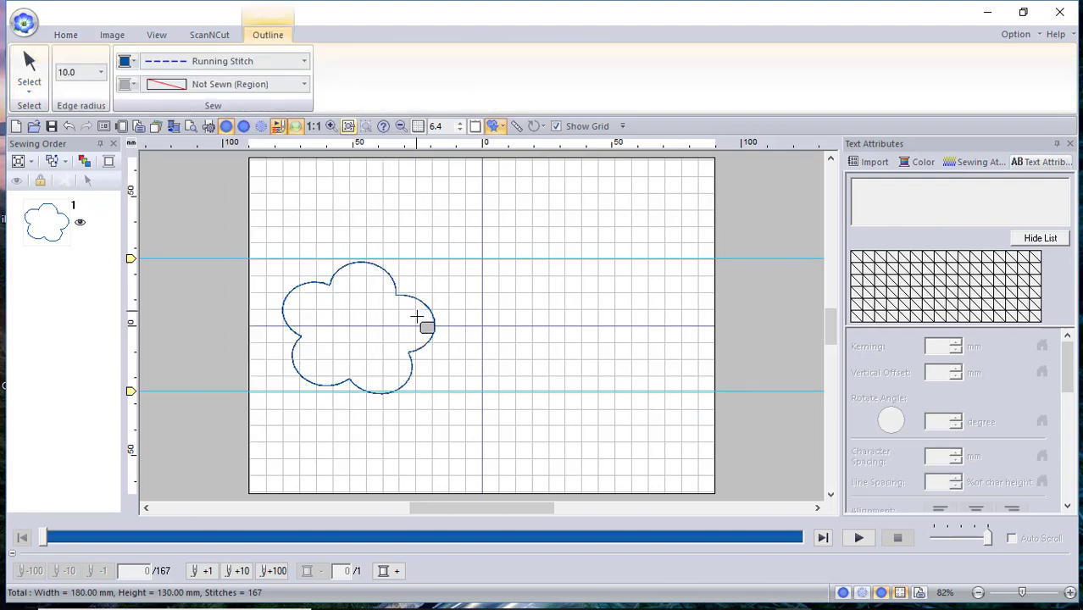
left_click_drag(414, 310, 693, 346)
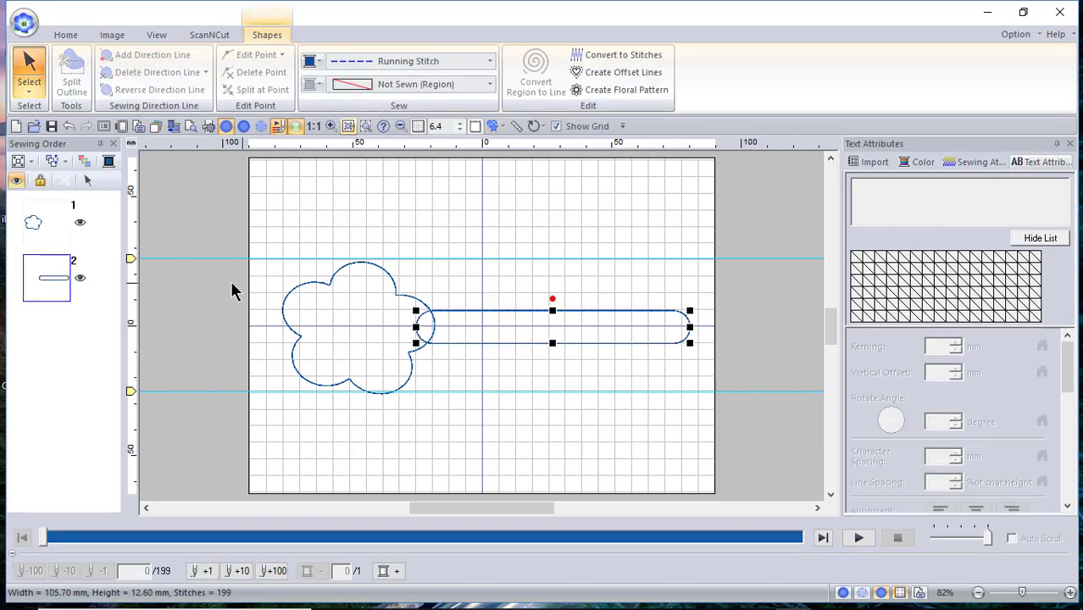
Step: Convert both the flower and the strap with the Applique Wizard, using a 3.0 mm zigzag covering stitch and replacing the original patterns
left_click_drag(249, 232, 699, 407)
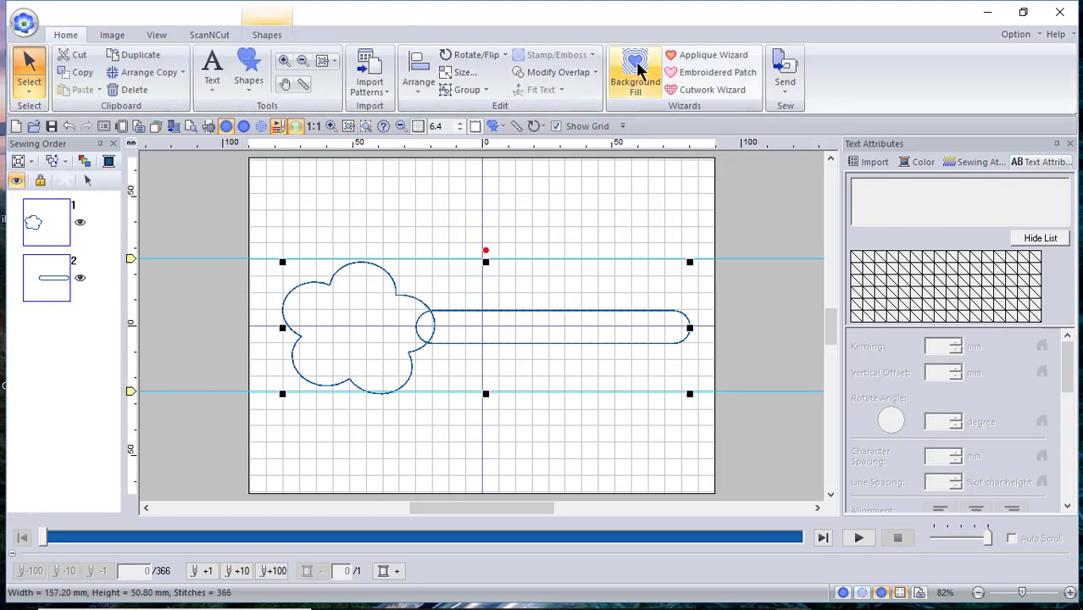
left_click(690, 57)
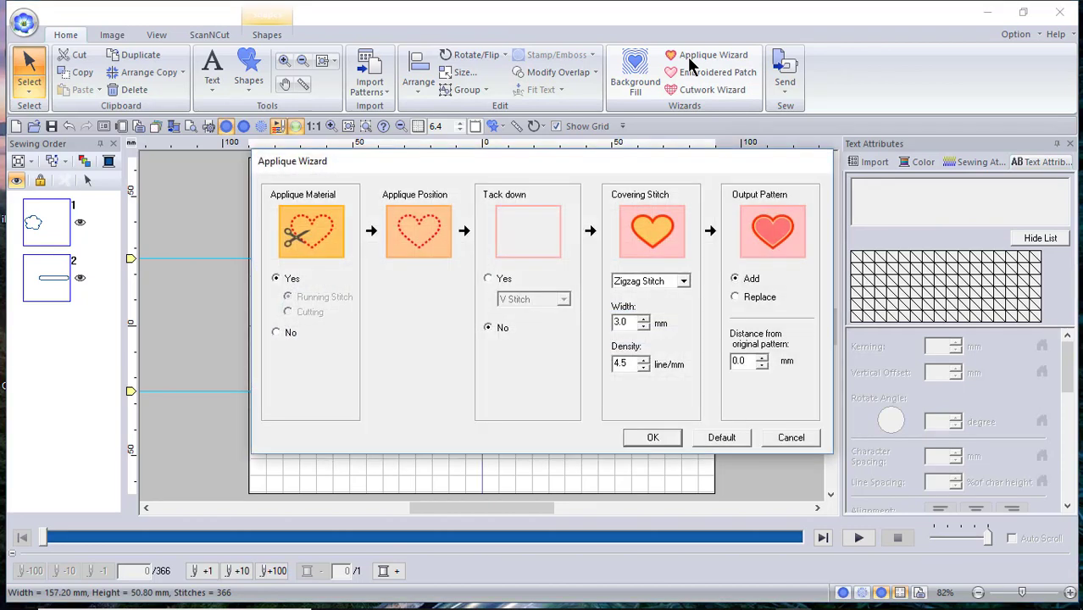
left_click(735, 297)
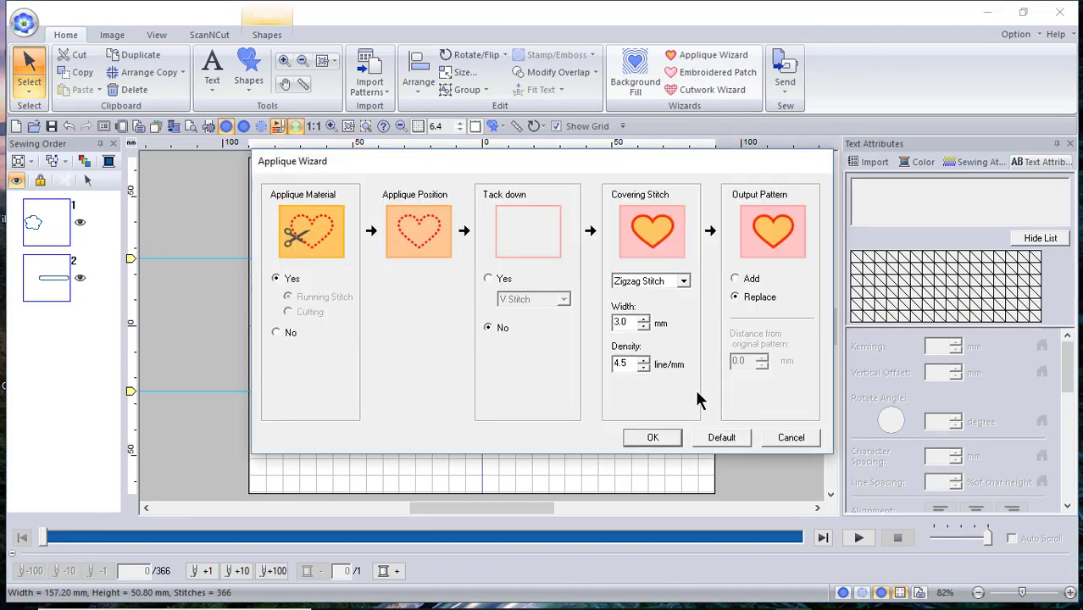
left_click(652, 438)
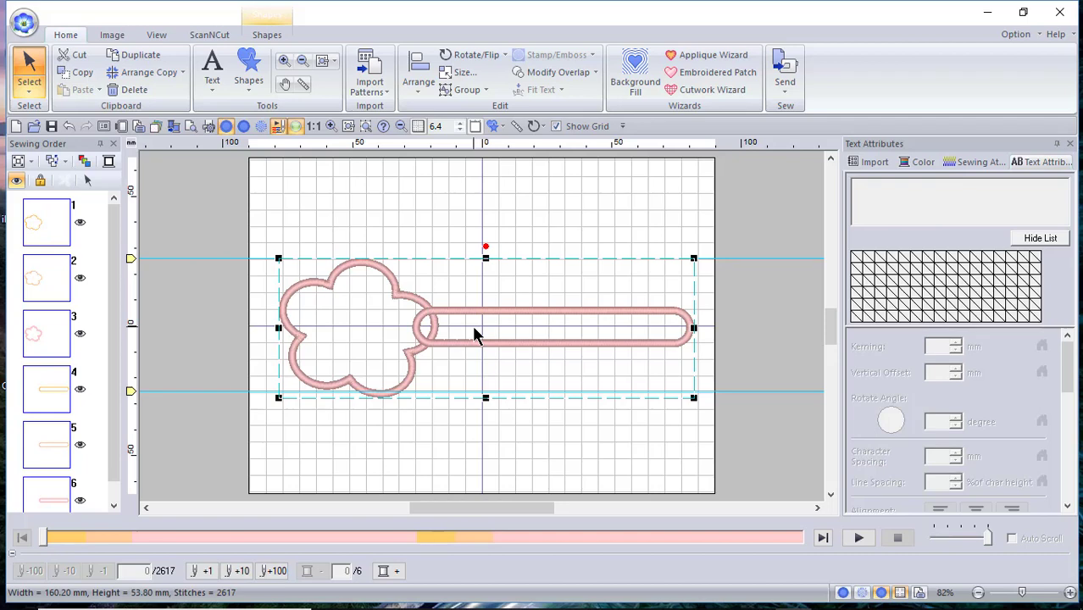
left_click(723, 57)
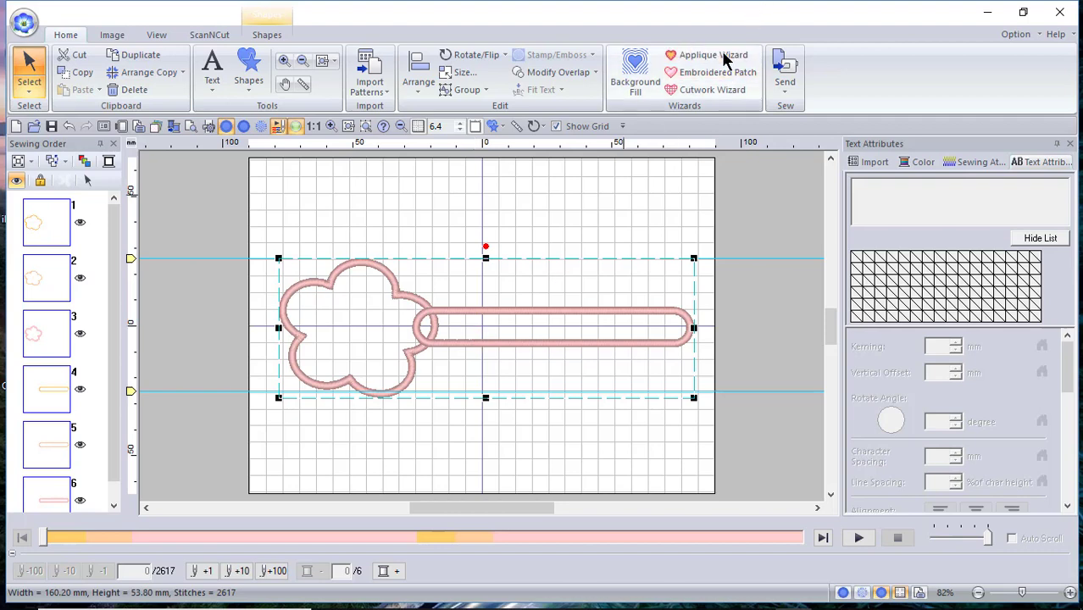